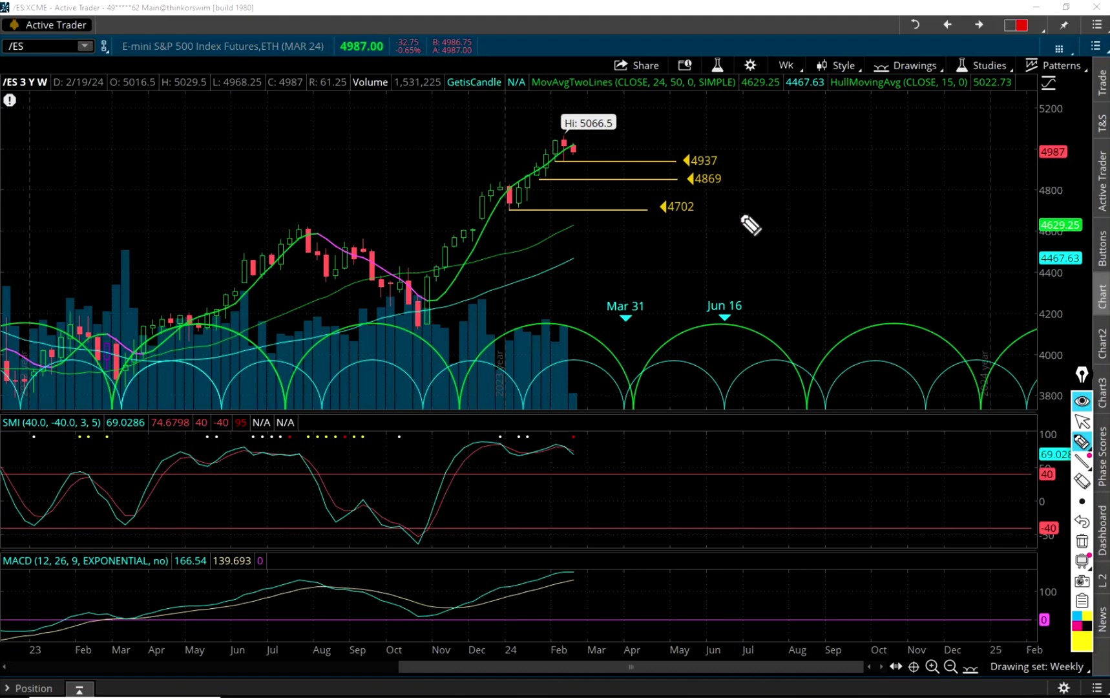
- Circle the Wk timeframe, arrow the latest high, and circle the 4937 level in yellow
mouse_move(775, 103)
left_mouse_down()
mouse_move(811, 100)
mouse_move(815, 52)
mouse_move(769, 96)
left_mouse_up()
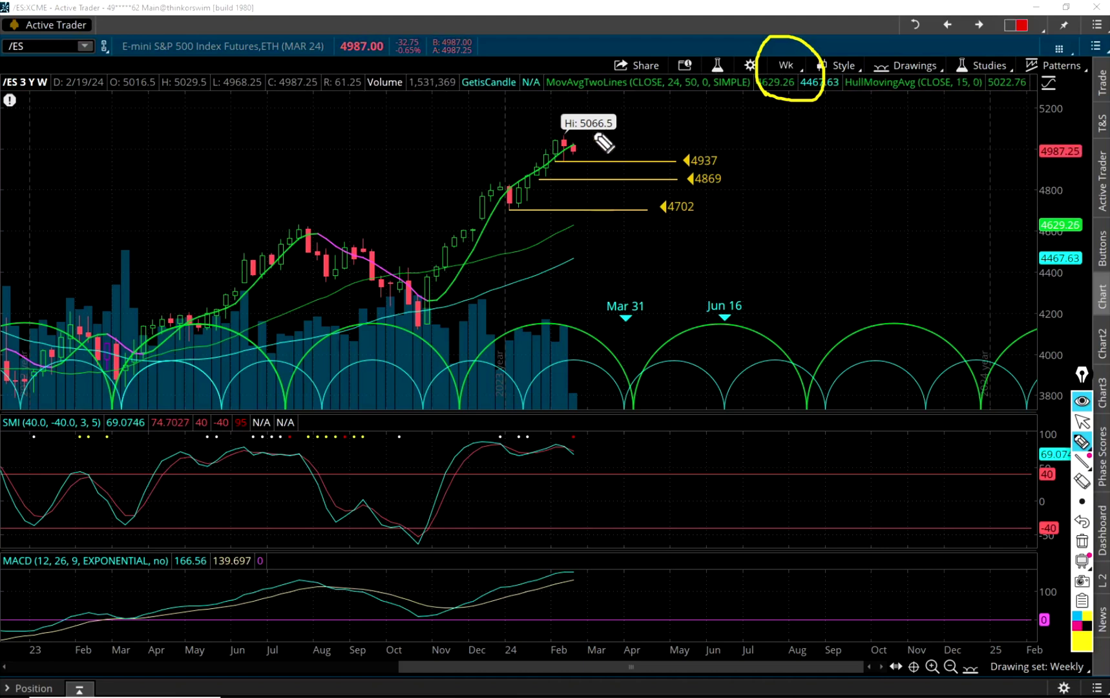
left_click_drag(589, 132, 583, 146)
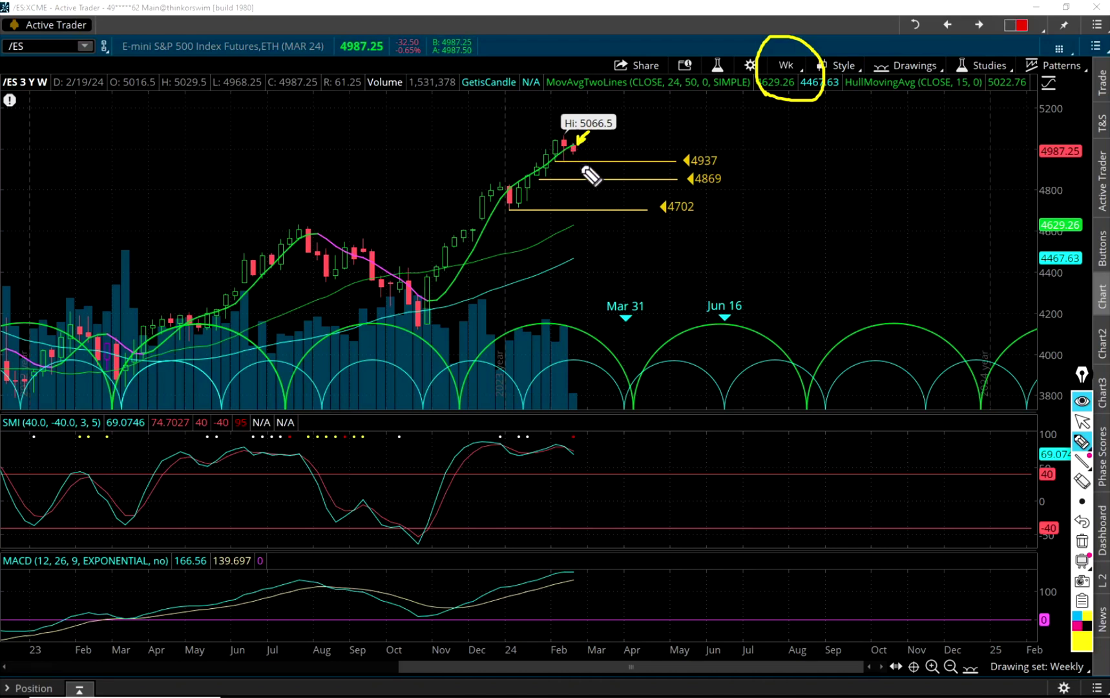
mouse_move(676, 180)
left_mouse_down()
mouse_move(741, 149)
mouse_move(681, 192)
left_mouse_up()
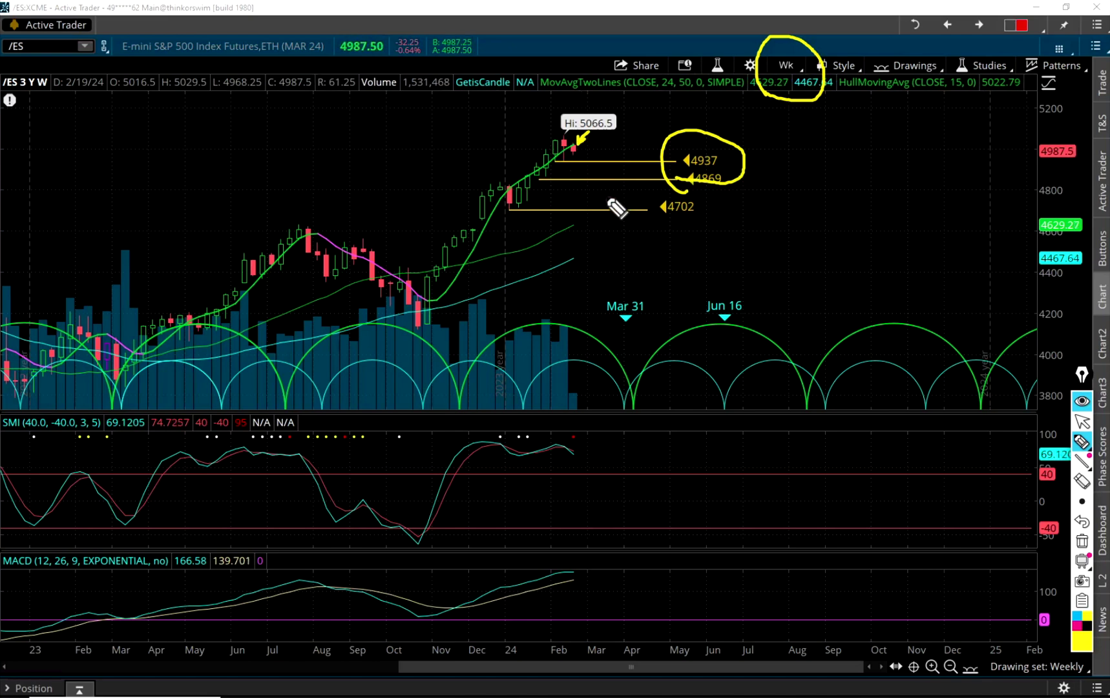
- Circle the Mar 31 cycle marker and draw two vertical strokes beneath it
mouse_move(609, 354)
left_mouse_down()
mouse_move(669, 310)
mouse_move(622, 365)
left_mouse_up()
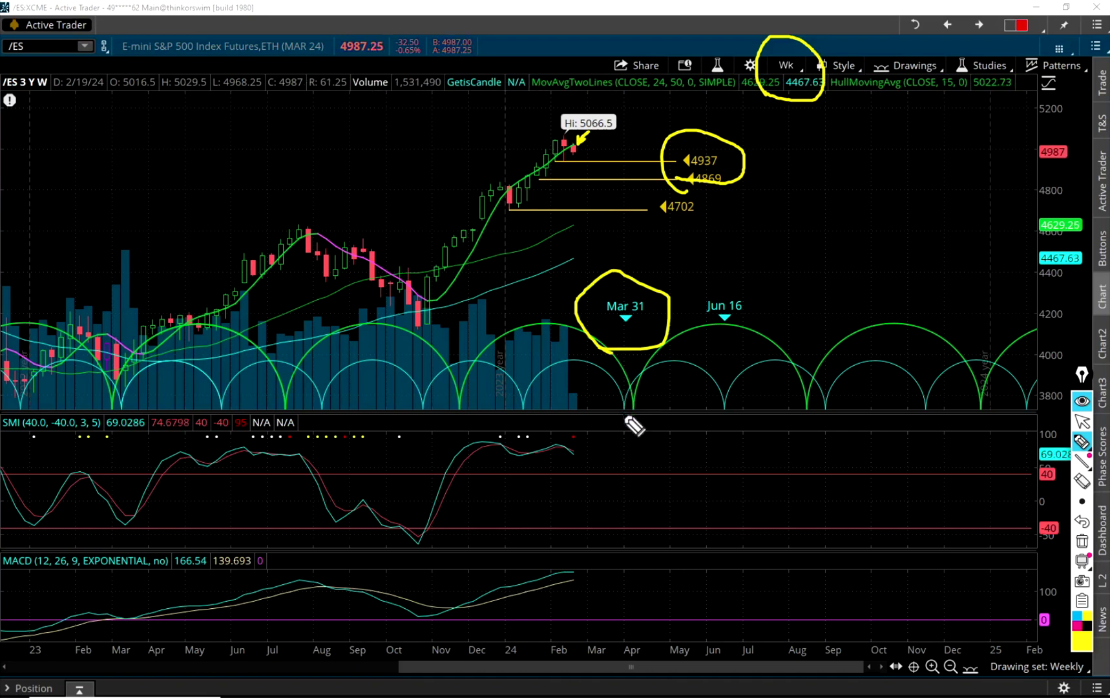
left_click_drag(602, 365, 602, 395)
left_click_drag(658, 362, 657, 407)
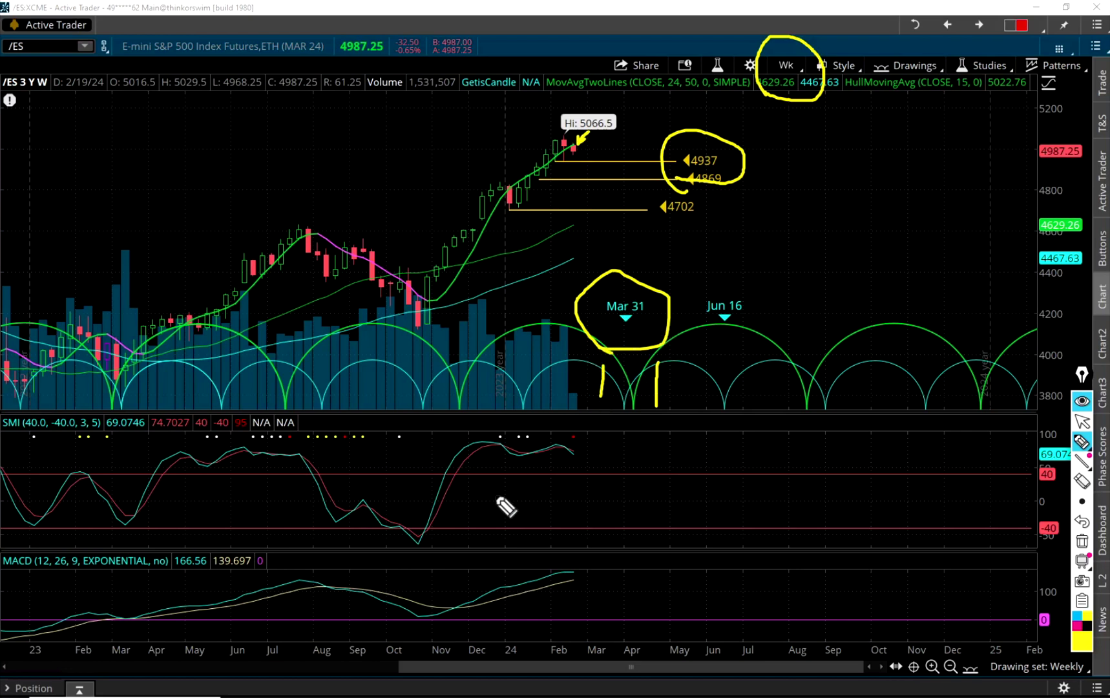
- Clear the yellow annotations, including a stray circle on the latest SMI peak
key("ctrl+shift+7")
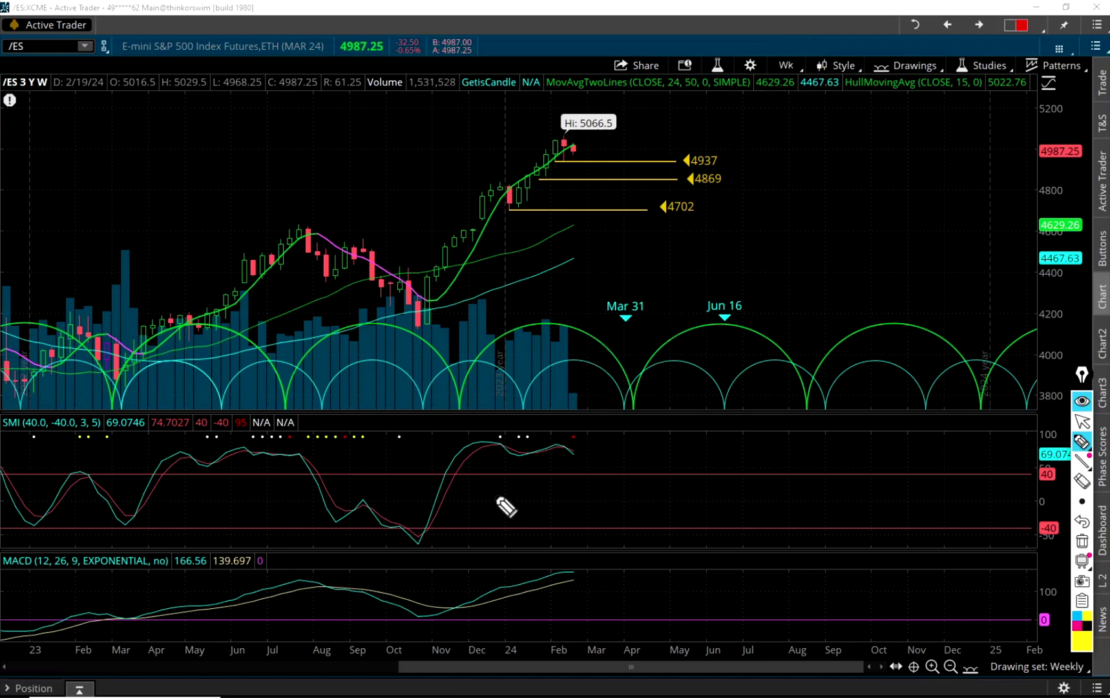
mouse_move(590, 458)
left_mouse_down()
mouse_move(585, 423)
mouse_move(599, 461)
left_mouse_up()
key("Escape")
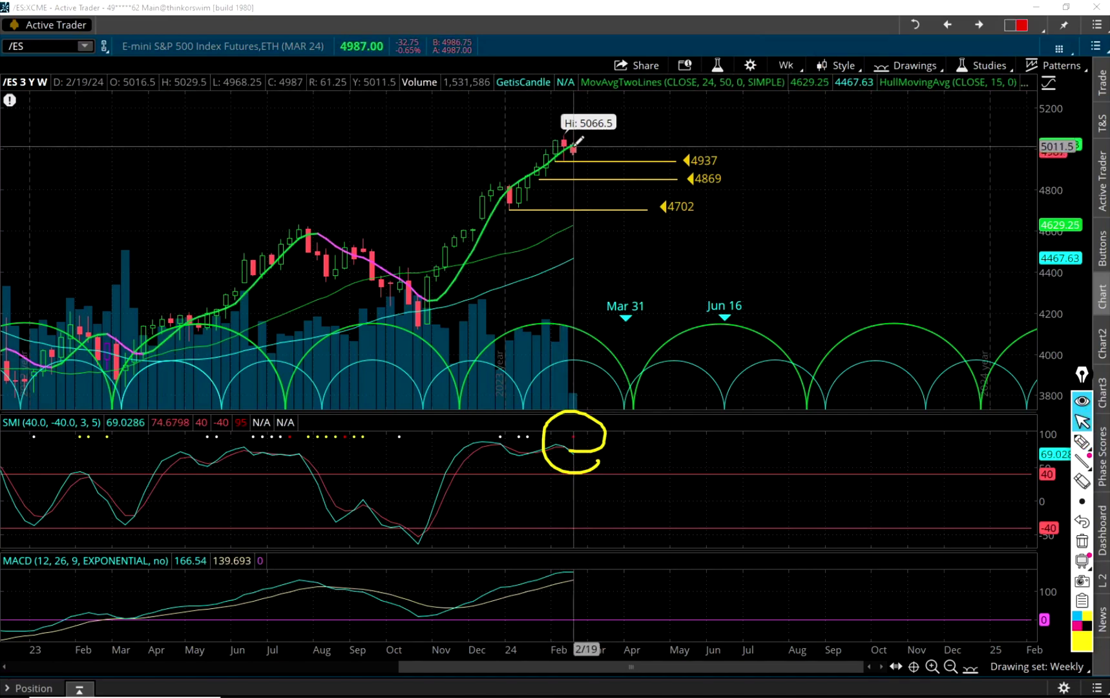
key("e")
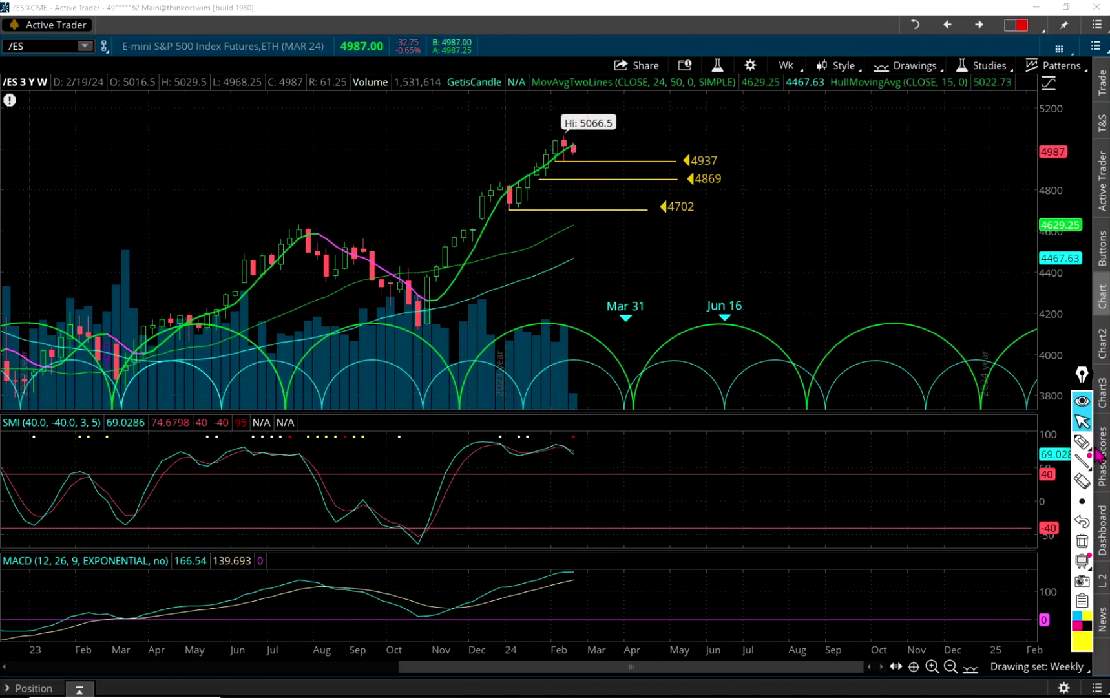
- Highlight the mid-year SMI dots and the July–October slide, then compress the time axis back to 2021
left_click(1083, 442)
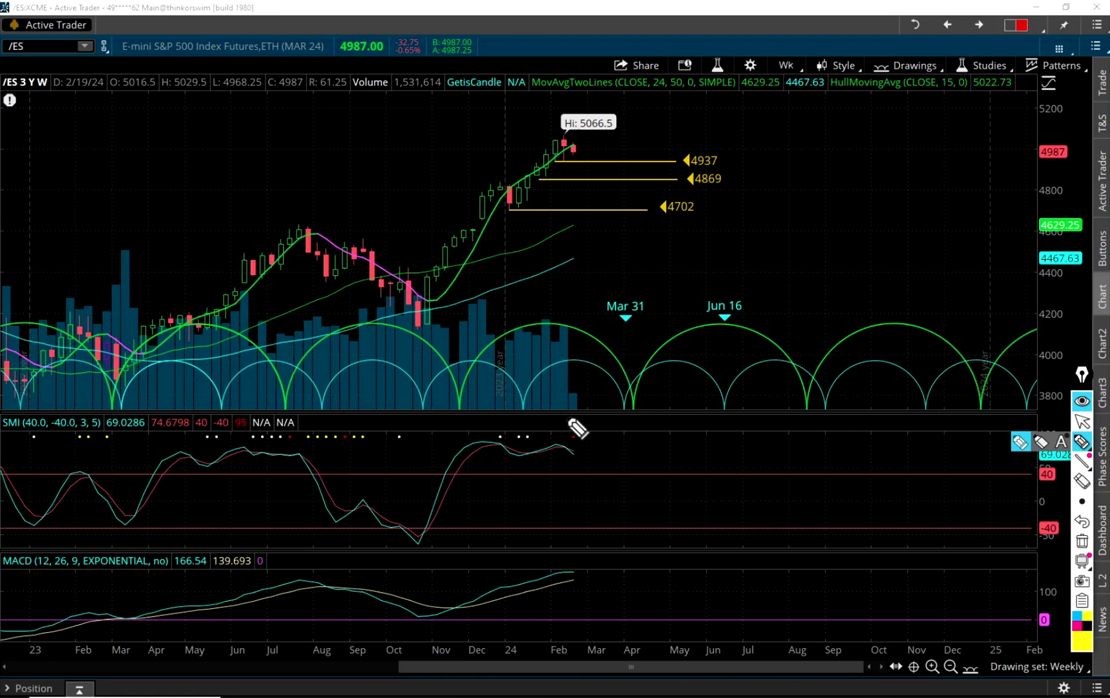
mouse_move(240, 452)
left_mouse_down()
mouse_move(362, 466)
mouse_move(307, 428)
mouse_move(295, 454)
left_mouse_up()
mouse_move(293, 244)
left_mouse_down()
mouse_move(375, 280)
mouse_move(413, 304)
mouse_move(408, 310)
left_mouse_up()
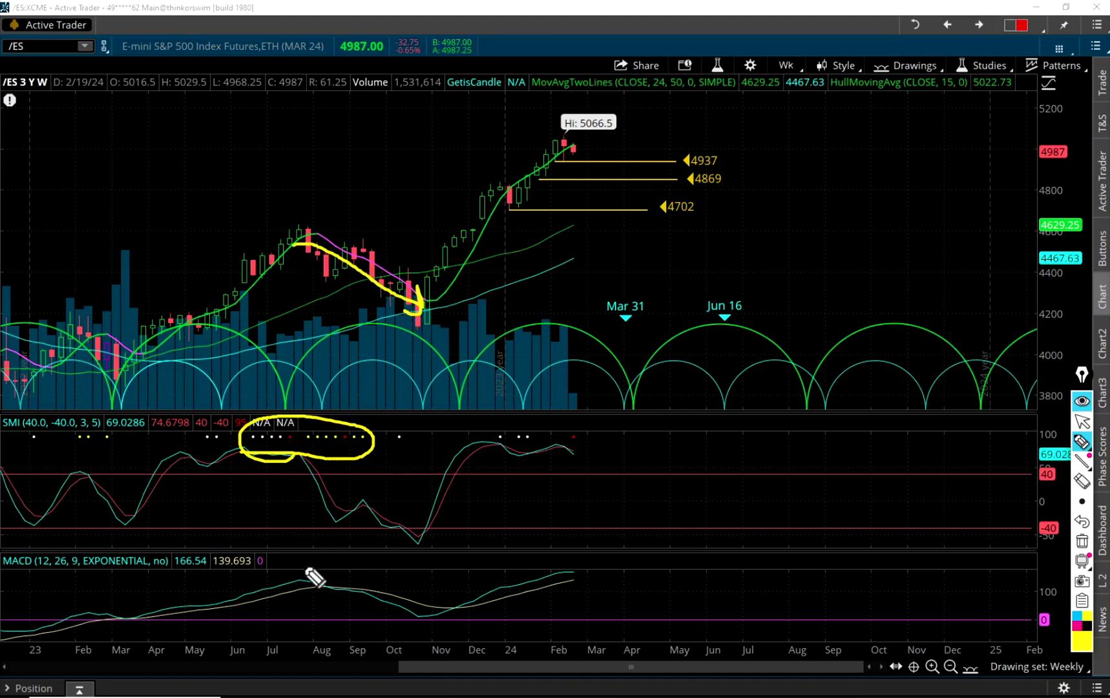
left_click_drag(247, 650, 439, 640)
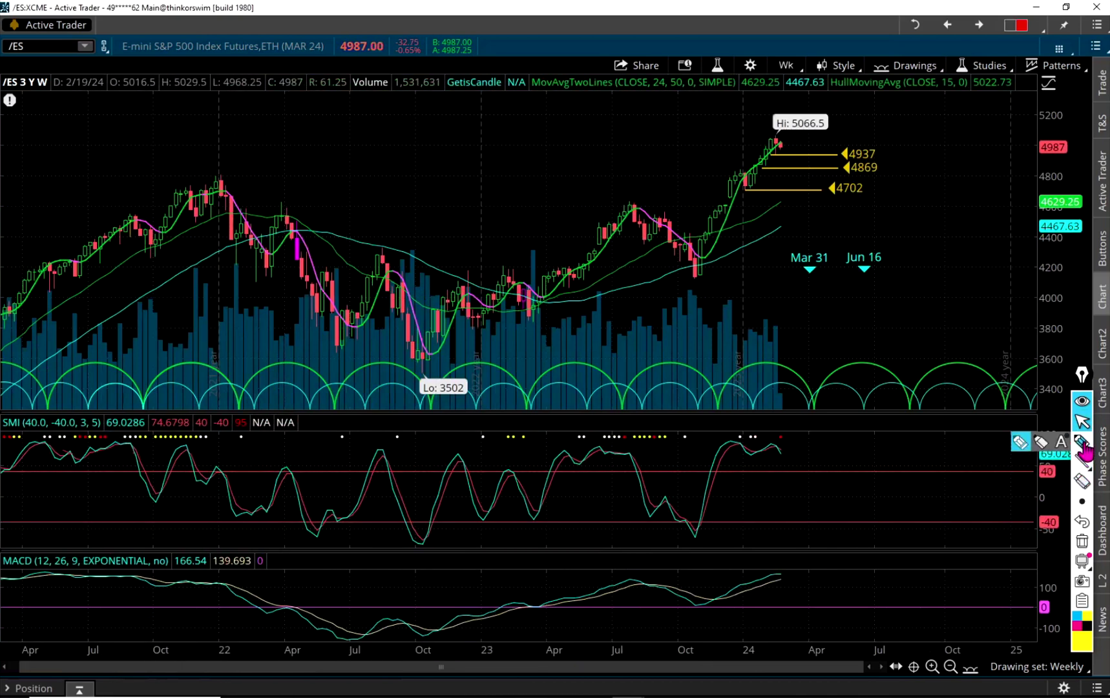
left_click_drag(112, 652, 129, 652)
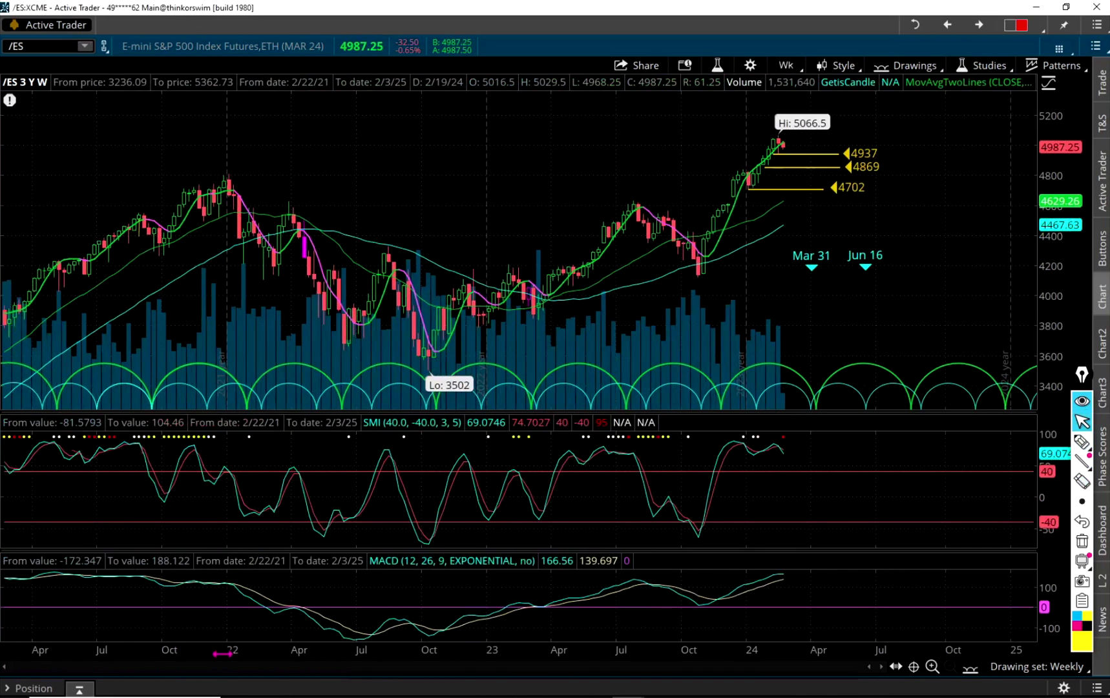
left_click(1082, 442)
mouse_move(26, 445)
left_mouse_down()
mouse_move(107, 445)
mouse_move(179, 412)
mouse_move(27, 444)
left_mouse_up()
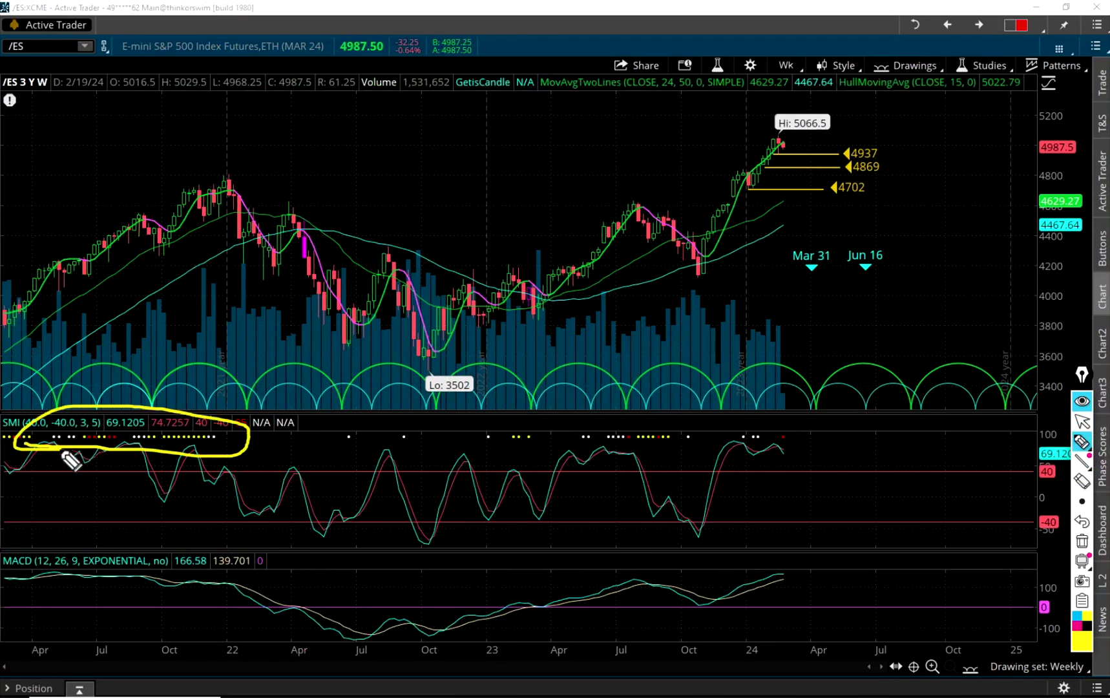
mouse_move(53, 279)
left_mouse_down()
mouse_move(163, 236)
mouse_move(329, 299)
mouse_move(430, 367)
mouse_move(425, 354)
left_mouse_up()
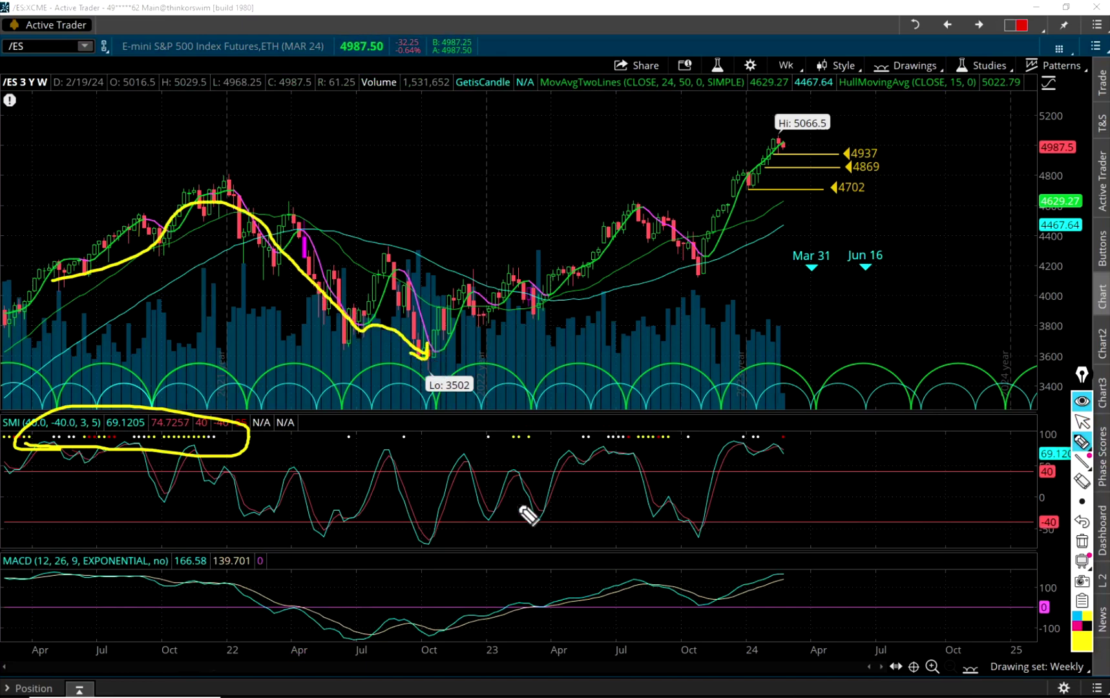
mouse_move(614, 462)
left_mouse_down()
mouse_move(601, 438)
mouse_move(653, 456)
left_mouse_up()
left_click_drag(623, 189, 696, 265)
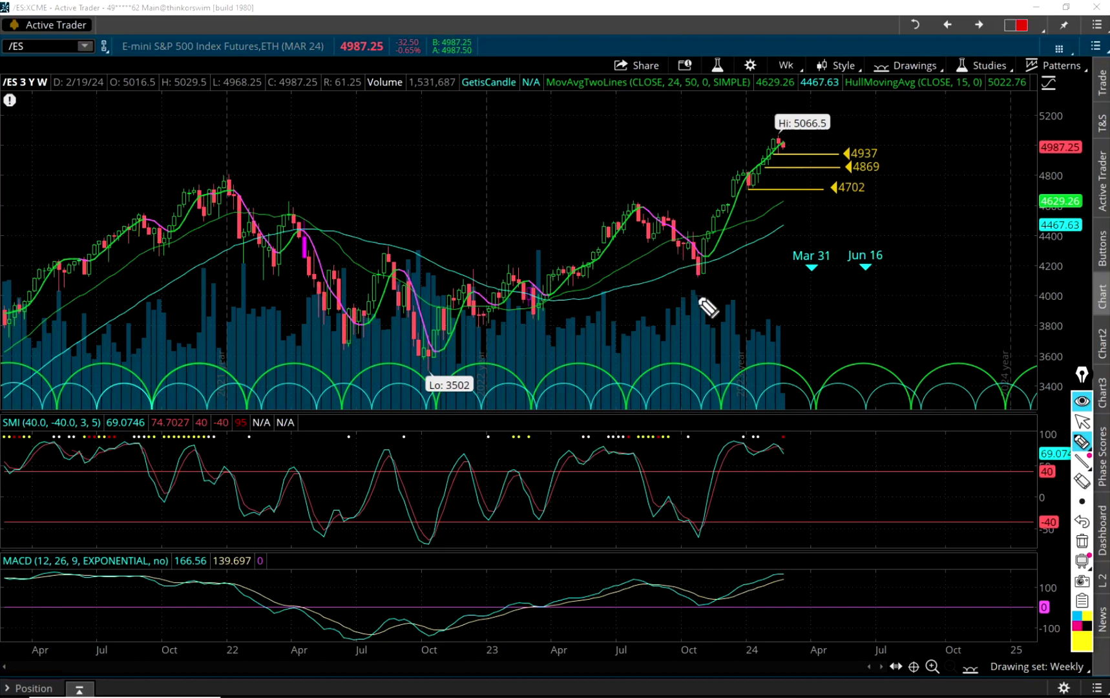
mouse_move(359, 77)
left_mouse_down()
mouse_move(326, 36)
mouse_move(362, 68)
left_mouse_up()
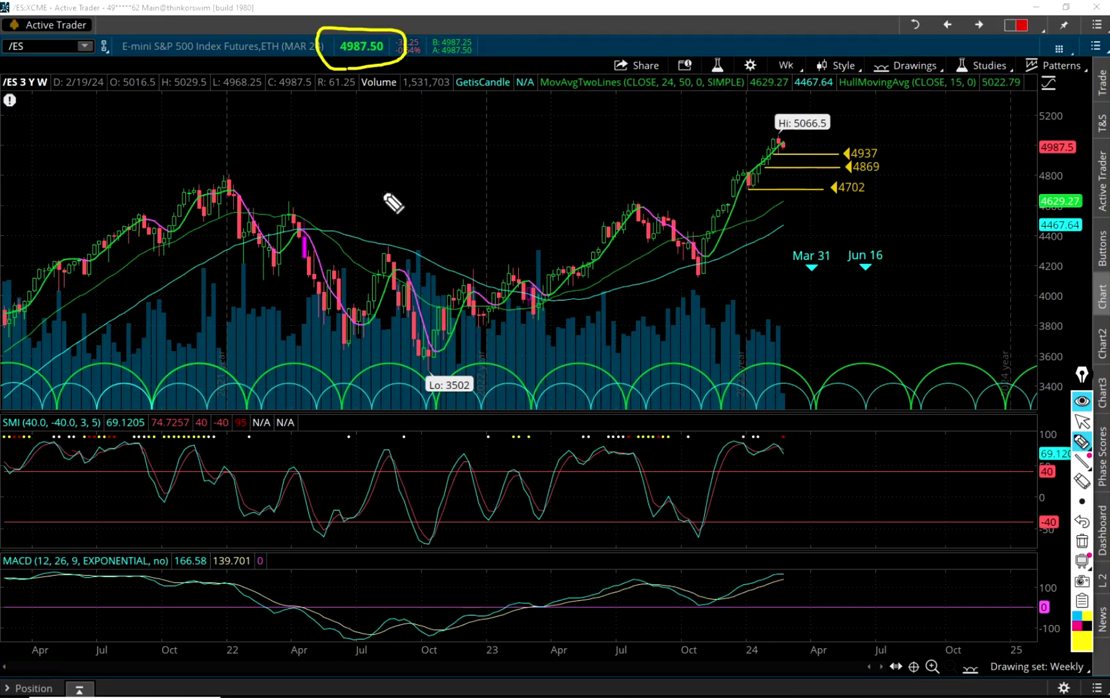
key("ctrl+z")
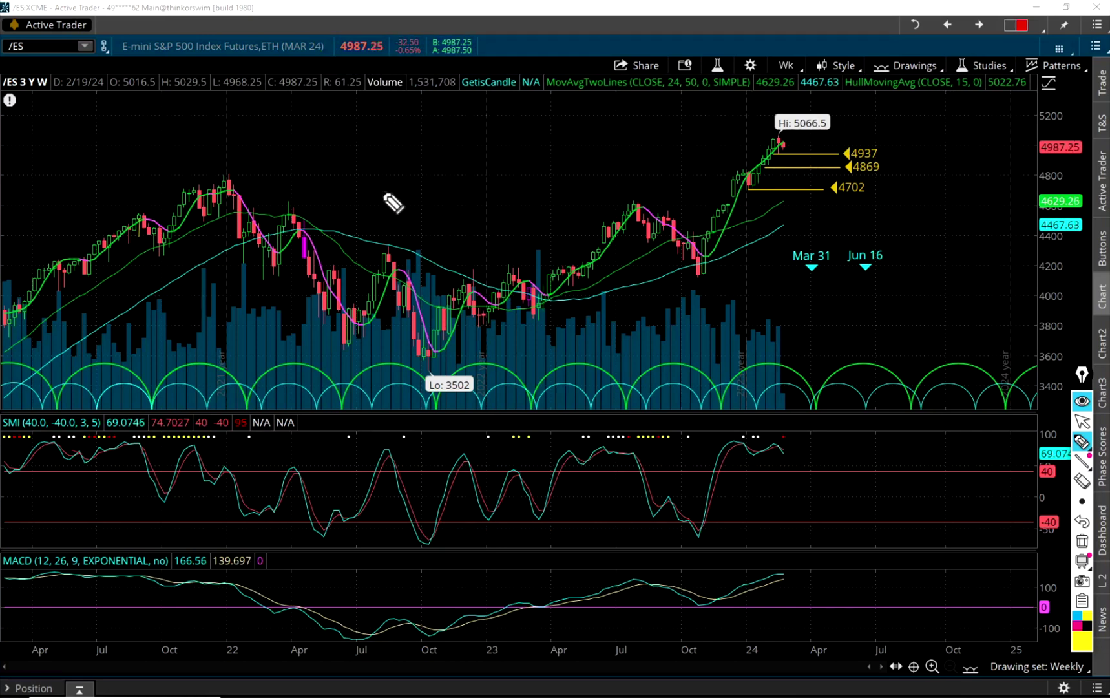
key("ctrl+shift+1")
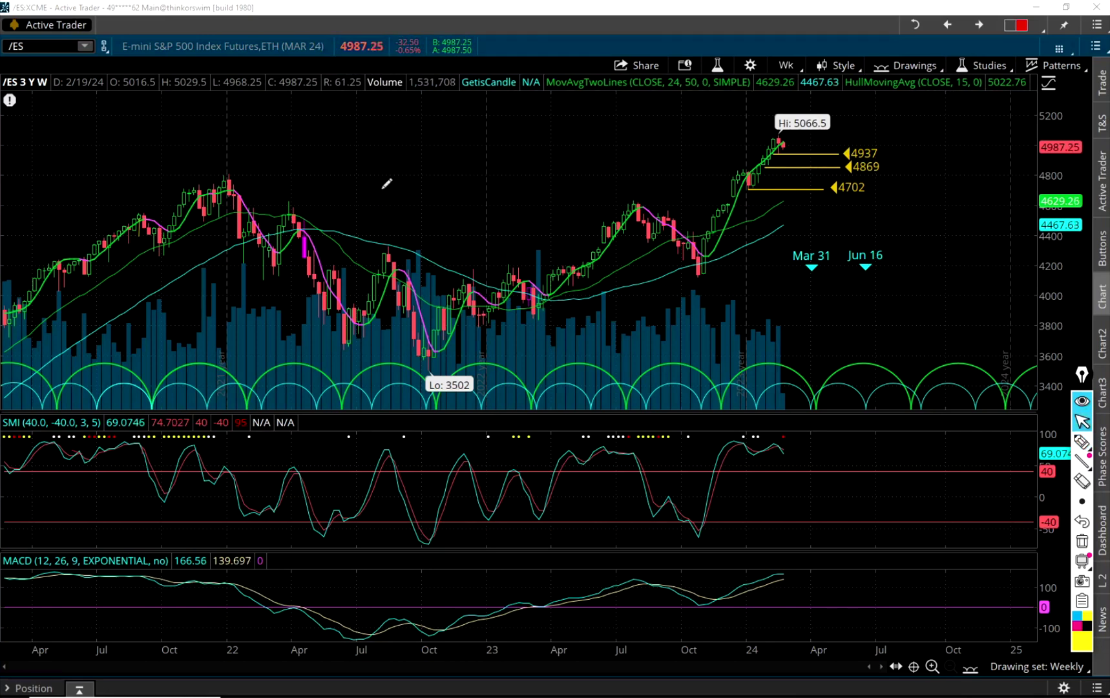
- Switch the /ES chart to 1 Y : 1D, load the Daily drawing set, and zoom to recent months
left_click(787, 67)
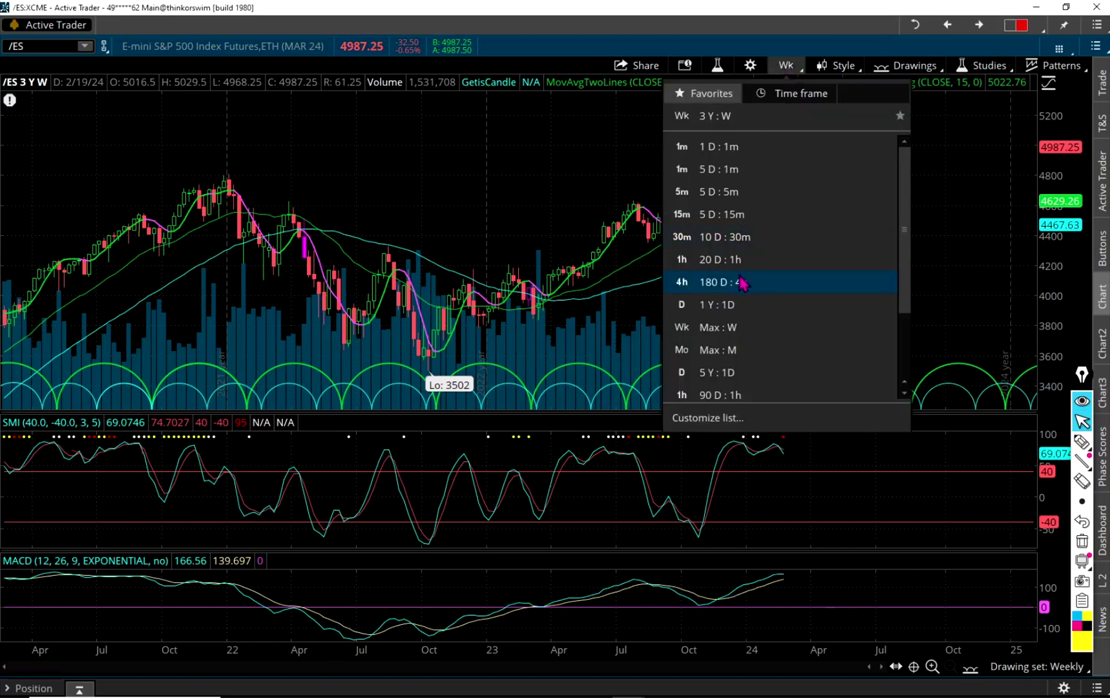
left_click(717, 305)
left_click(1037, 666)
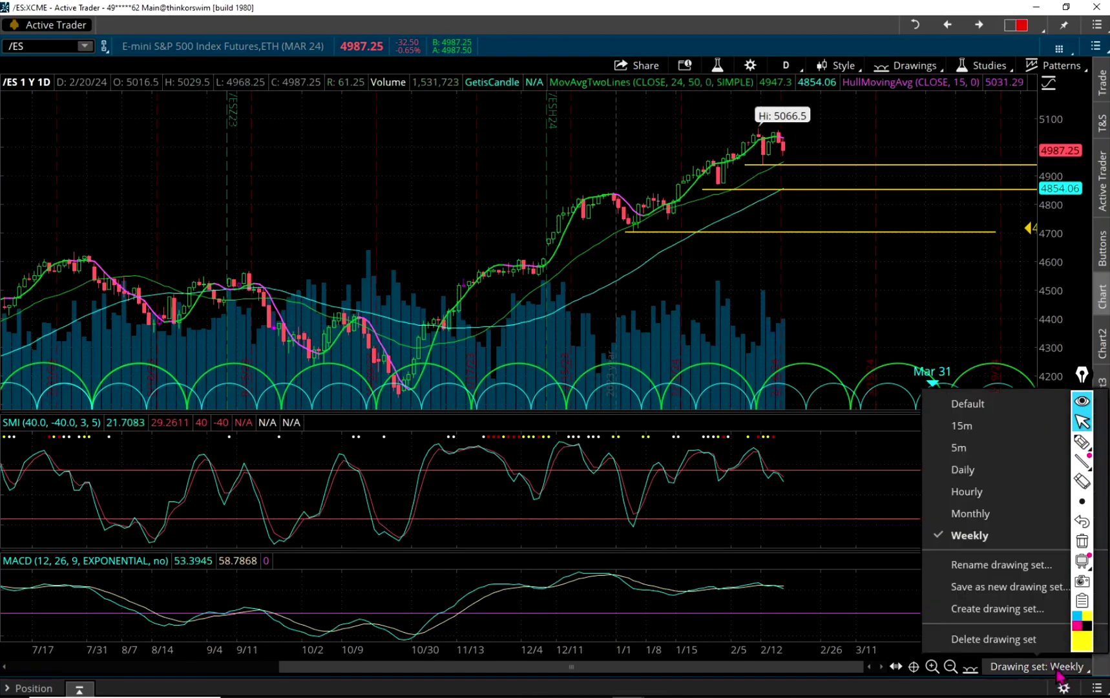
left_click(969, 470)
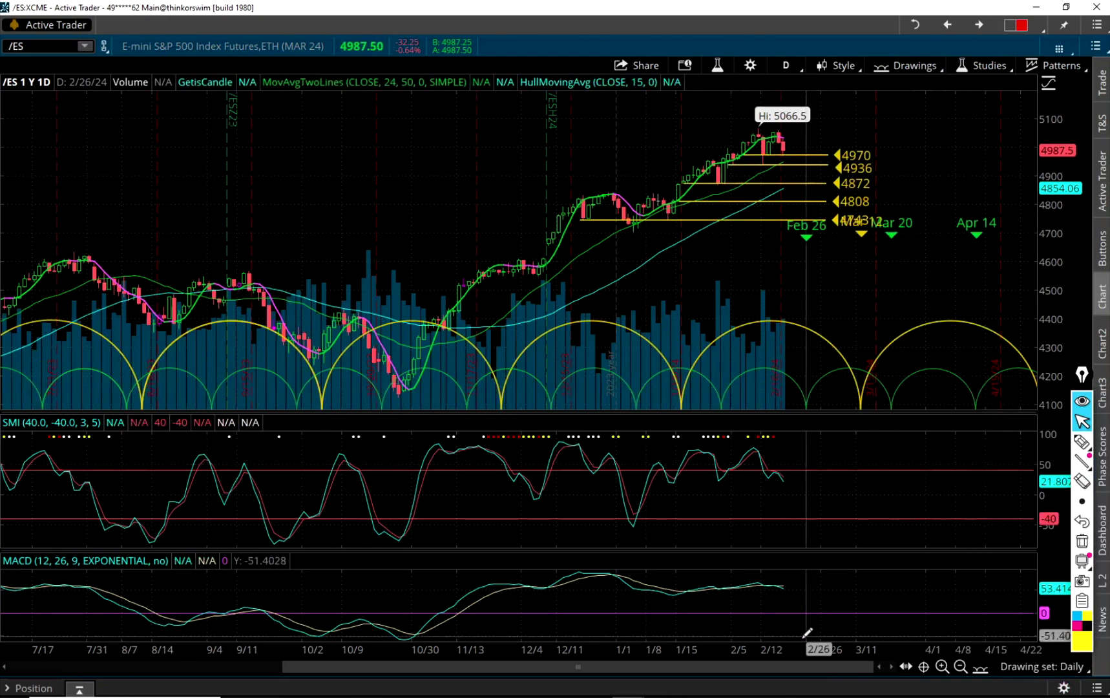
left_click_drag(797, 647, 565, 626)
- Draw a yellow arrow along the SMI's recent downturn and rescale the MACD pane
left_click(1082, 442)
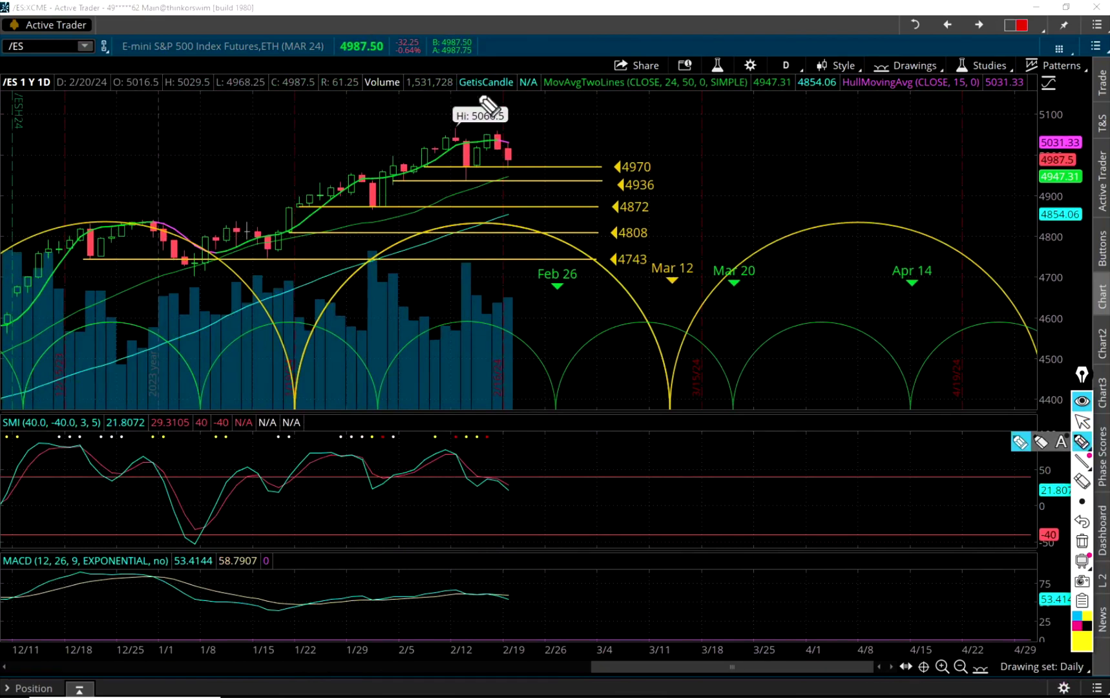
left_click_drag(444, 459, 514, 496)
left_click(1082, 421)
mouse_move(1052, 625)
left_mouse_down()
mouse_move(1052, 611)
mouse_move(1052, 622)
left_mouse_up()
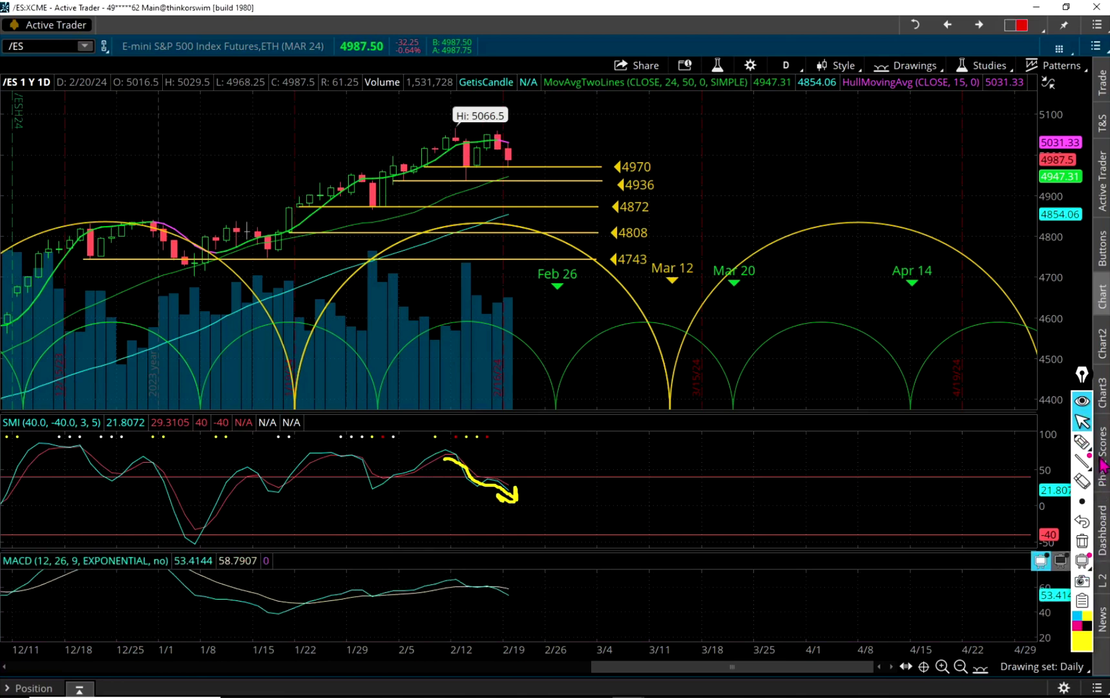
- Circle the MACD turns near 1/22 and 2/19 and adjust the MACD pane's vertical scale
left_click(1083, 444)
mouse_move(299, 617)
left_mouse_down()
mouse_move(320, 600)
mouse_move(309, 619)
left_mouse_up()
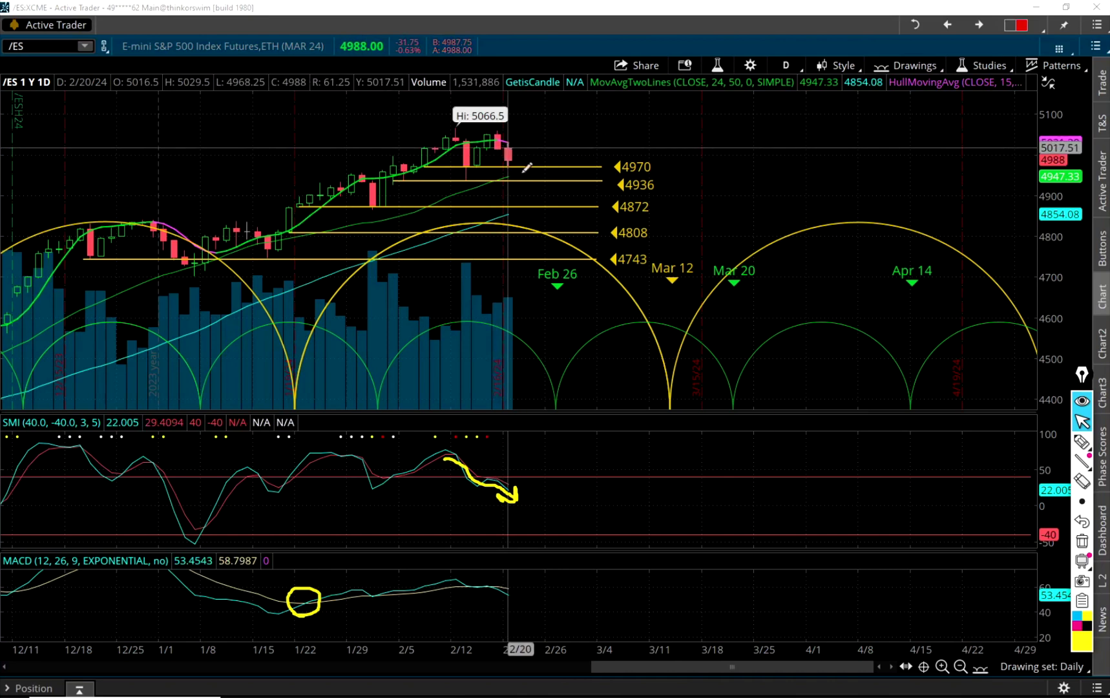
mouse_move(1079, 446)
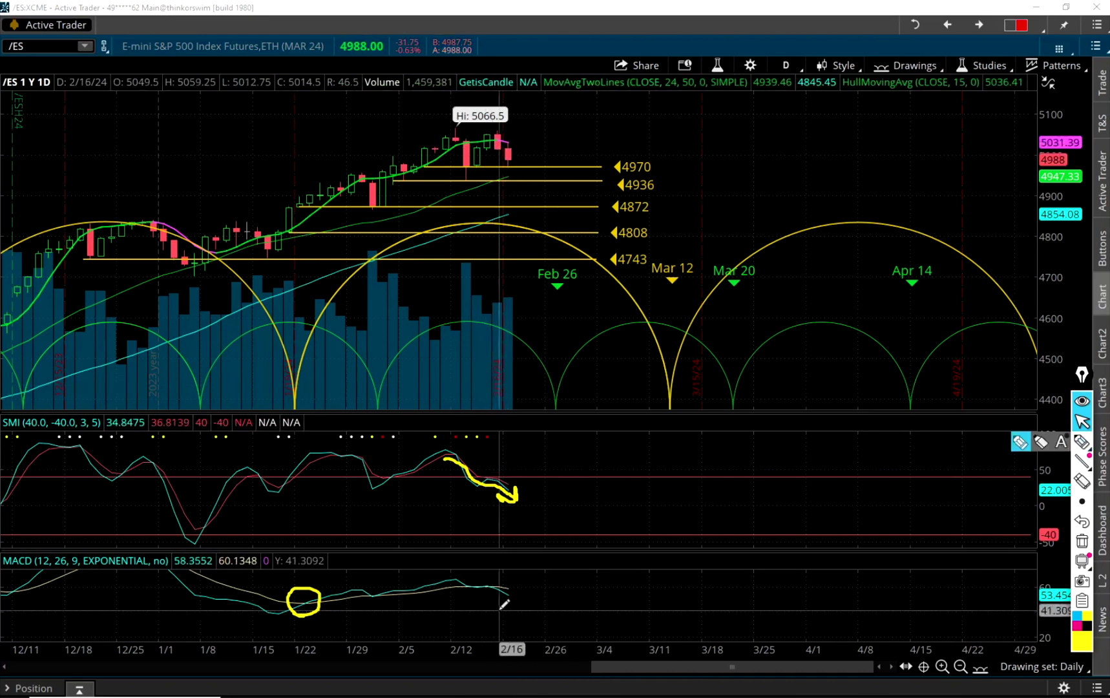
left_click(1081, 444)
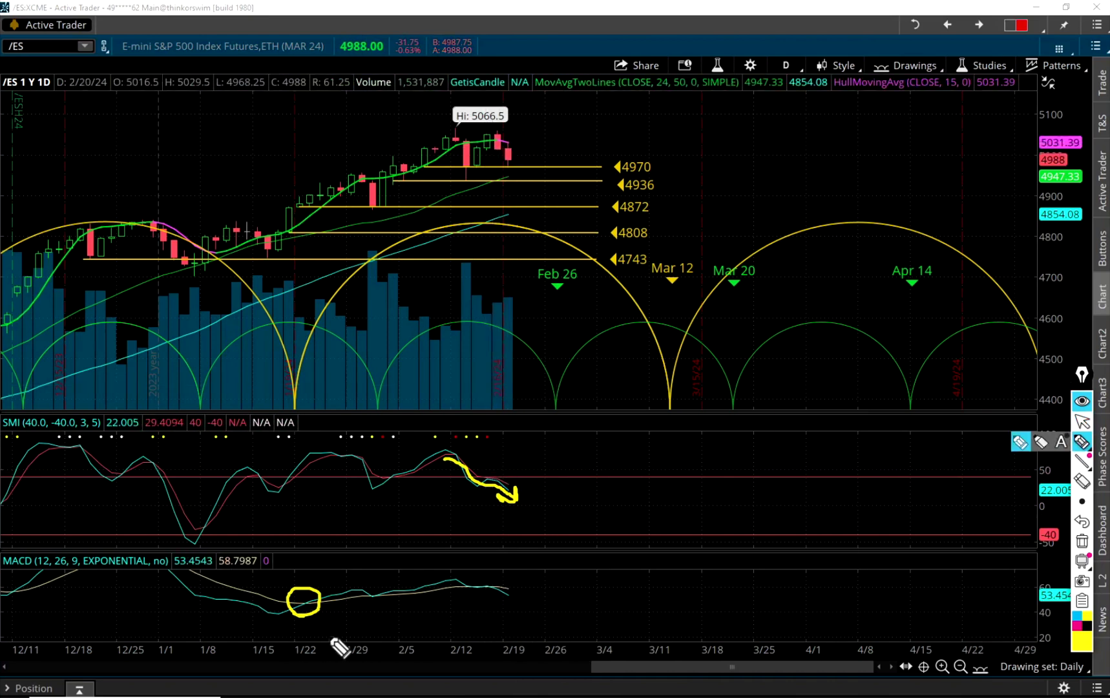
mouse_move(492, 604)
left_mouse_down()
mouse_move(525, 593)
mouse_move(502, 574)
mouse_move(480, 596)
mouse_move(517, 603)
left_mouse_up()
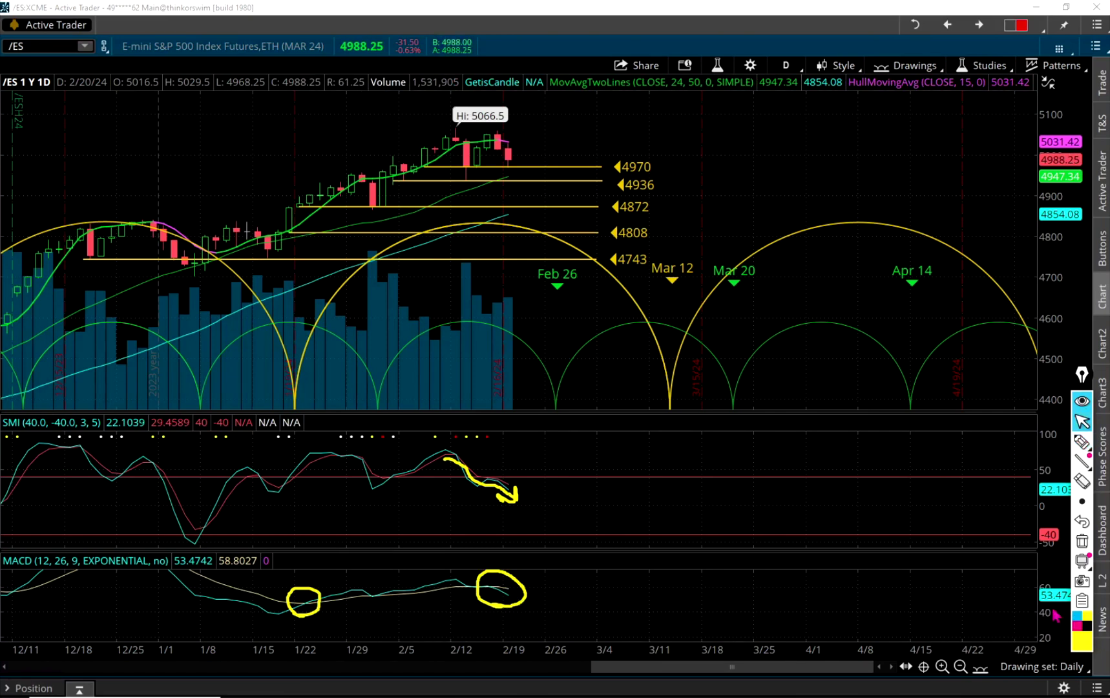
left_click_drag(1054, 612, 1051, 634)
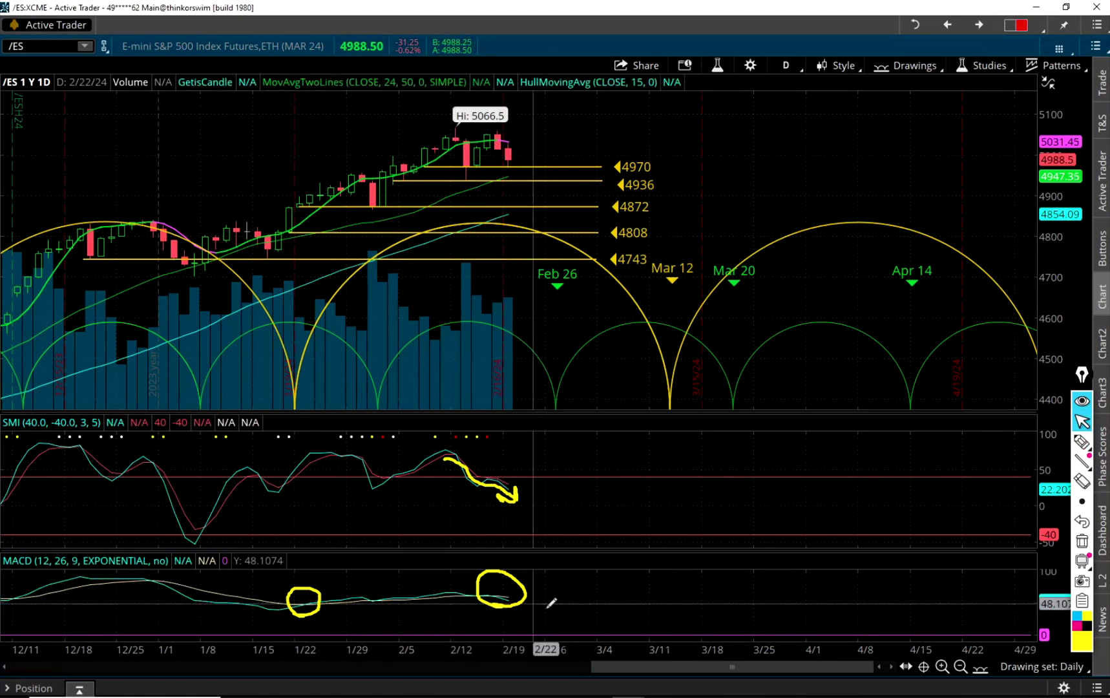
left_click_drag(1048, 608, 1047, 593)
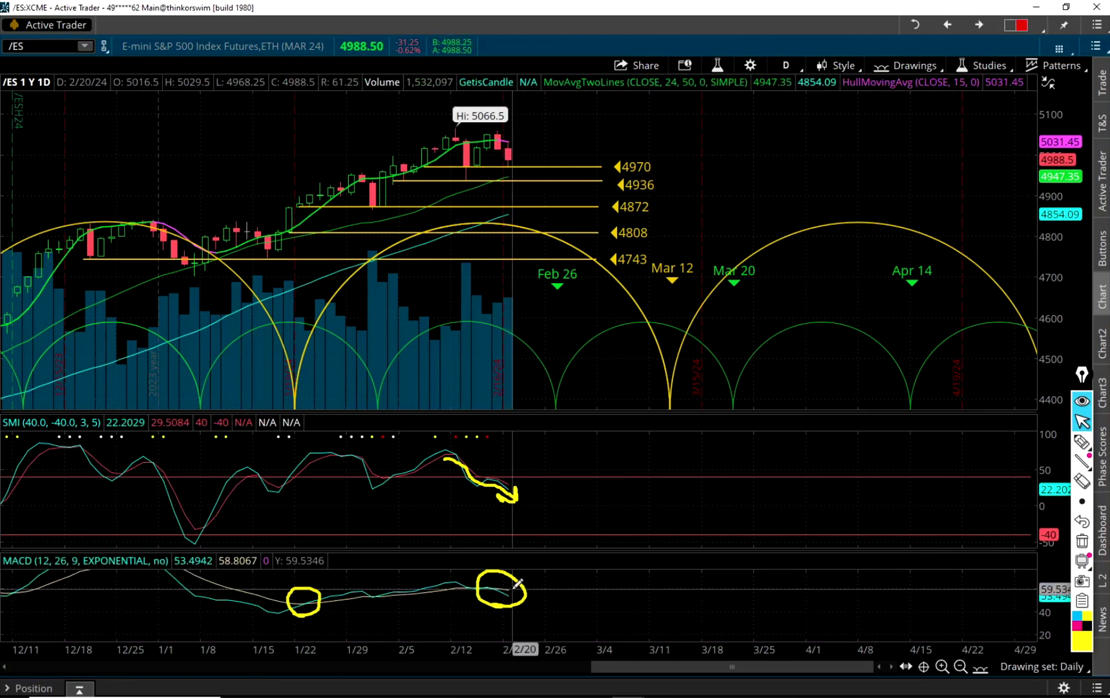
- Mark the 4936 level, circle the 2/12 low, arrow the recent drop, and ring 4872
left_click(1082, 442)
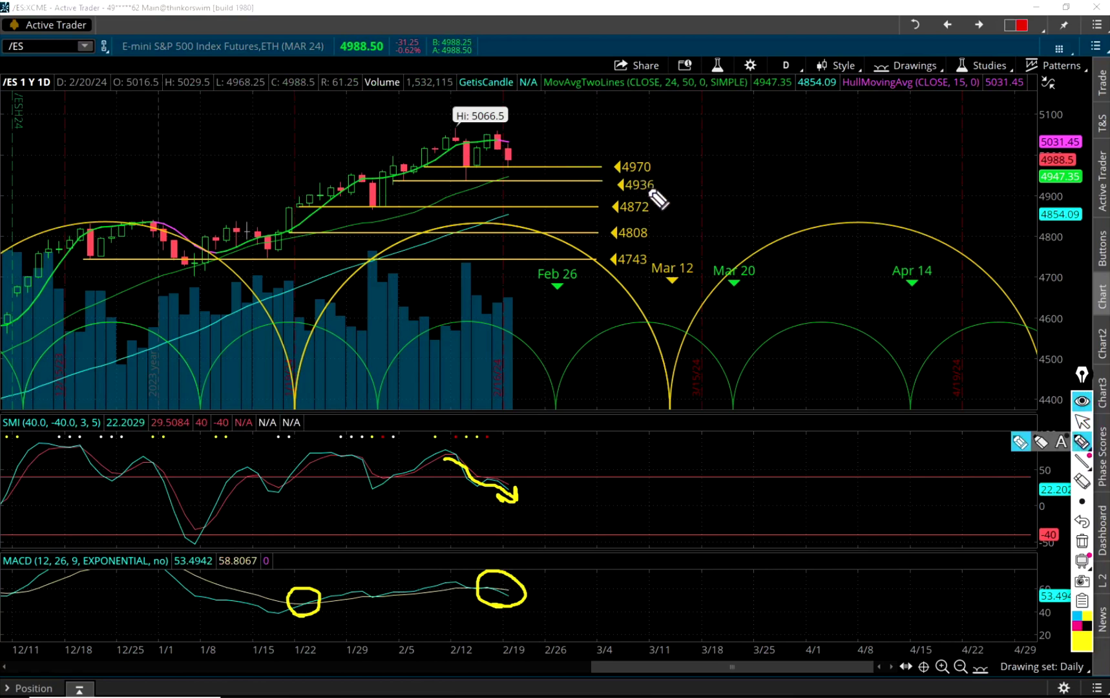
left_click_drag(660, 186, 677, 187)
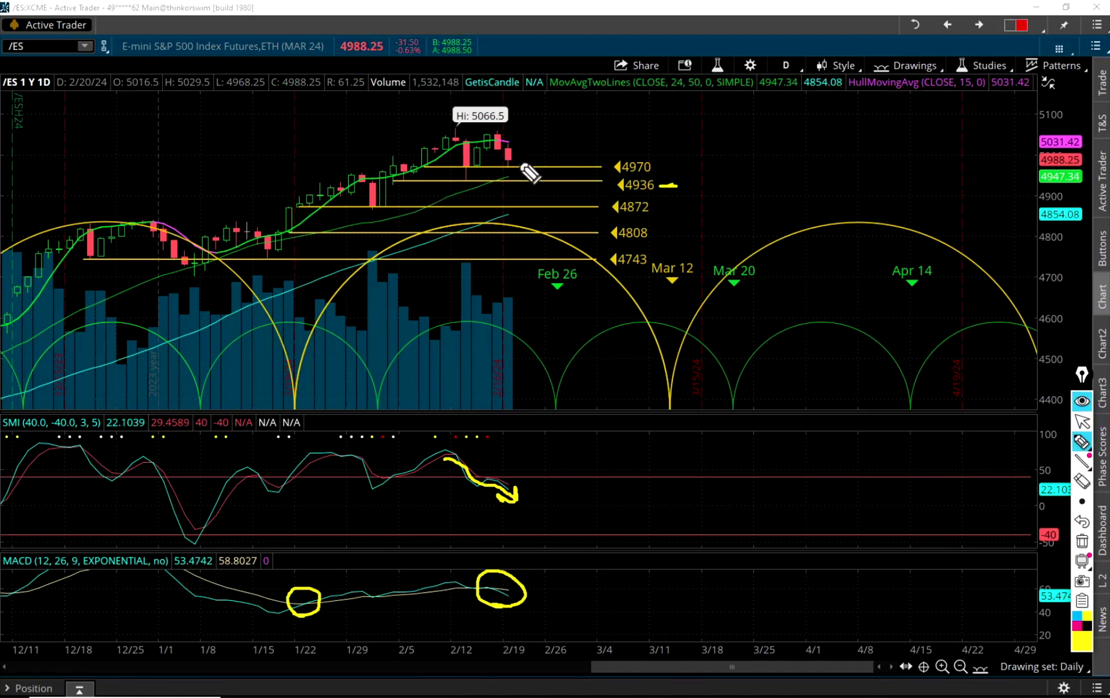
left_click_drag(525, 171, 536, 174)
mouse_move(464, 171)
left_mouse_down()
mouse_move(458, 181)
mouse_move(483, 192)
mouse_move(470, 170)
left_mouse_up()
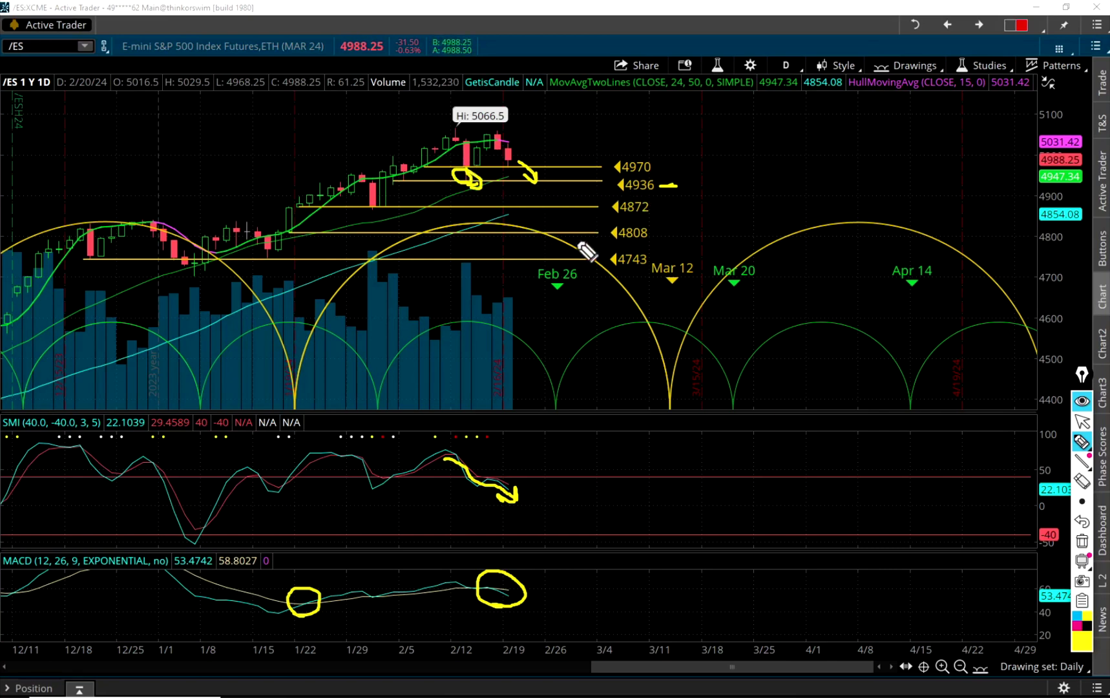
mouse_move(632, 232)
left_mouse_down()
mouse_move(654, 202)
mouse_move(603, 213)
mouse_move(628, 223)
left_mouse_up()
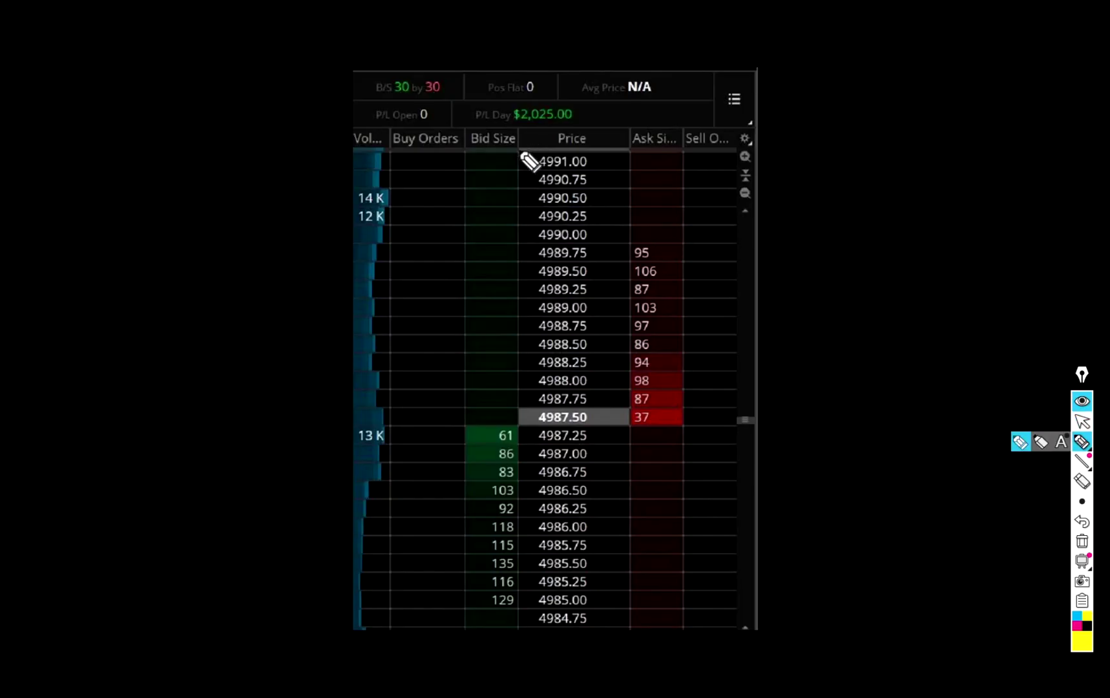
- Circle the $2,025.00 day P/L on the Active Trader ladder in yellow
left_click_drag(525, 147, 535, 138)
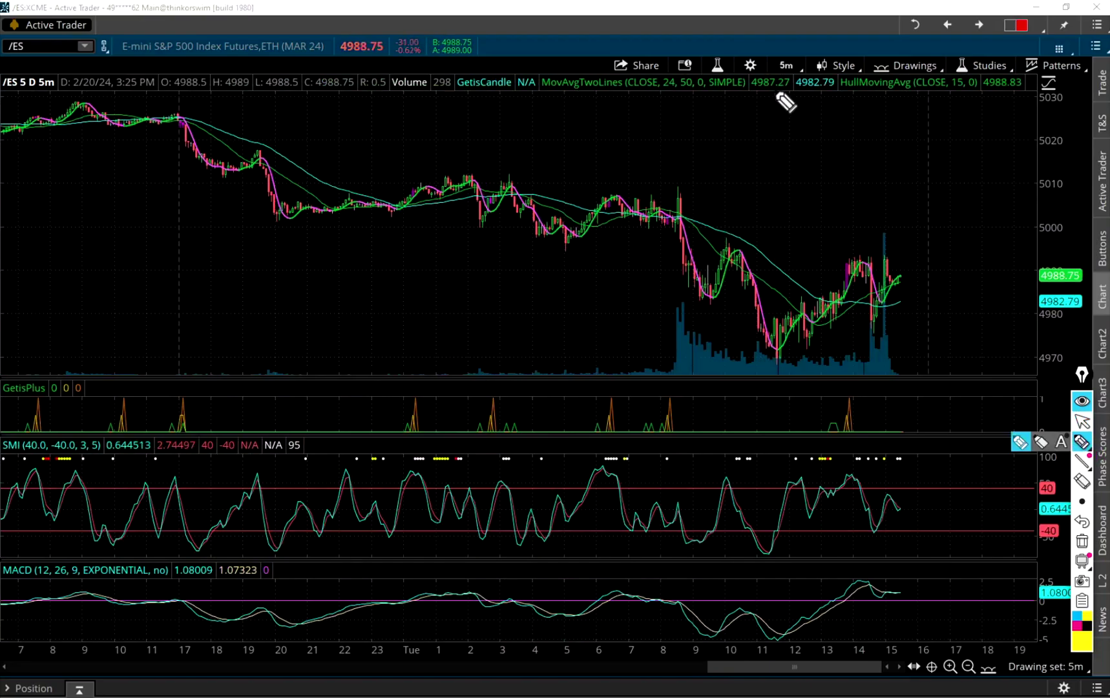
- Ring the 5m button and the GetisPlus spikes near bars 8 and 3, then zoom into recent sessions
left_click_drag(791, 91, 792, 92)
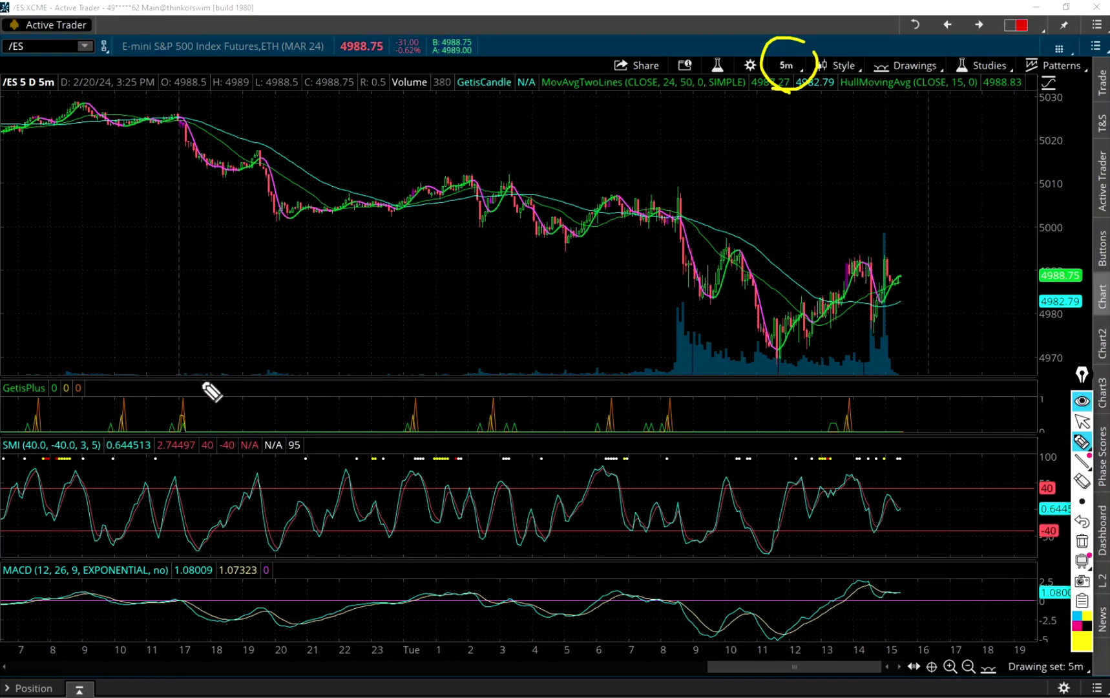
mouse_move(659, 442)
left_mouse_down()
mouse_move(698, 444)
mouse_move(668, 446)
left_mouse_up()
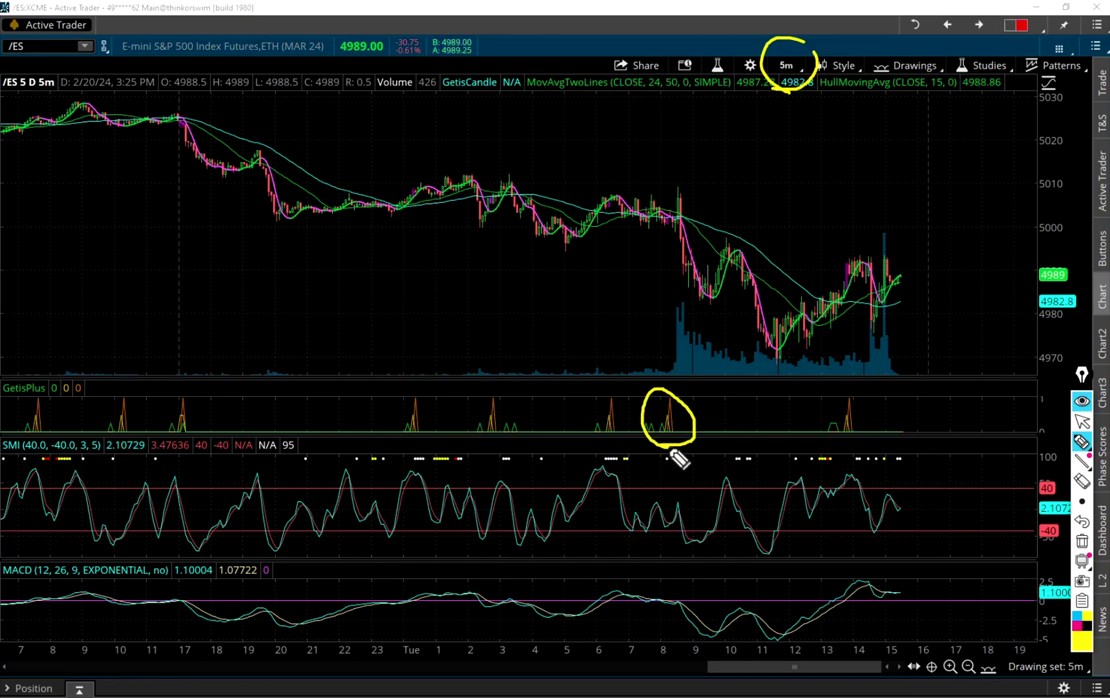
left_click_drag(496, 445, 508, 439)
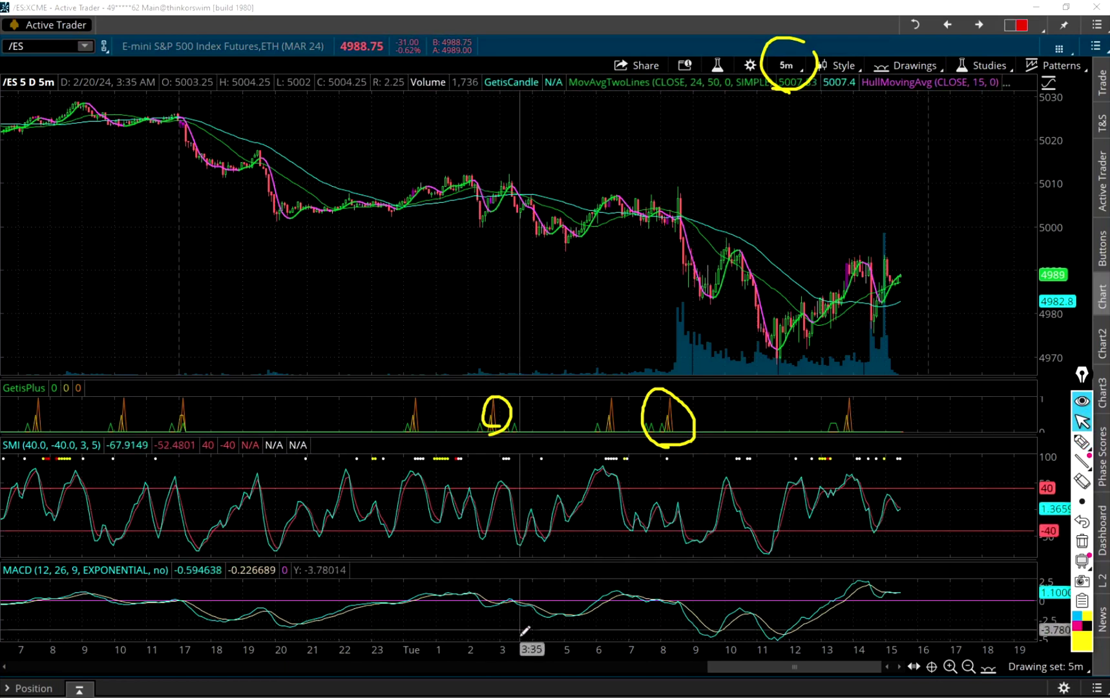
left_click_drag(535, 649, 260, 636)
- Circle the GetisPlus spikes near bar 8 and trace the drop from 5008 to 4985 to the low
key("e")
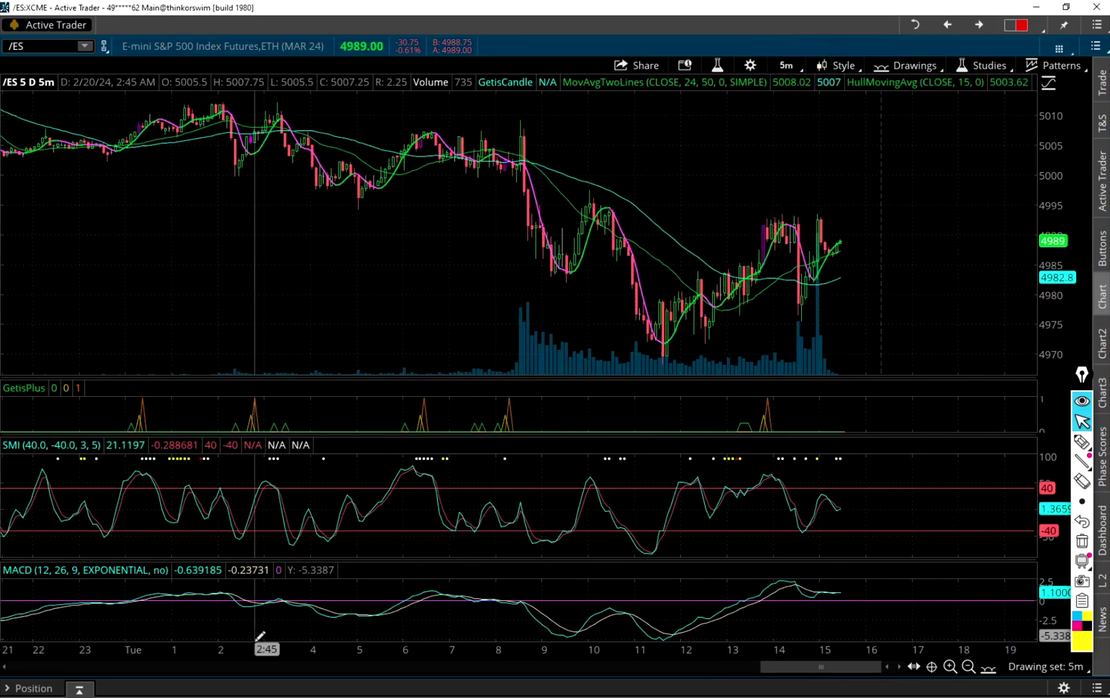
left_click(1088, 454)
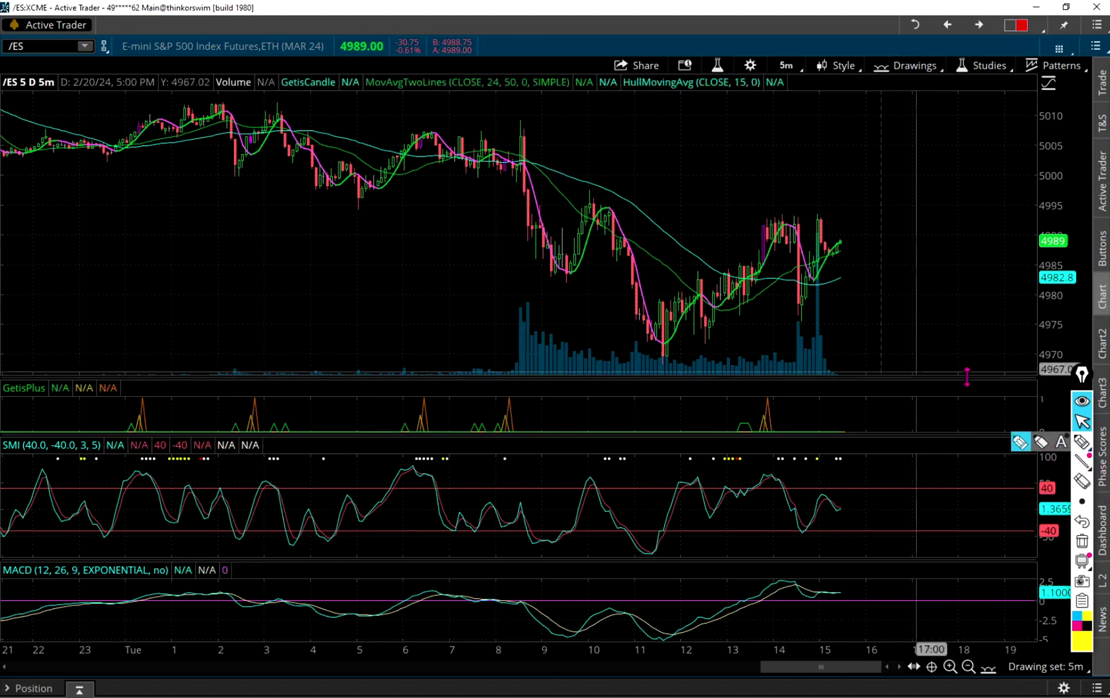
key("e")
left_click_drag(491, 444, 484, 423)
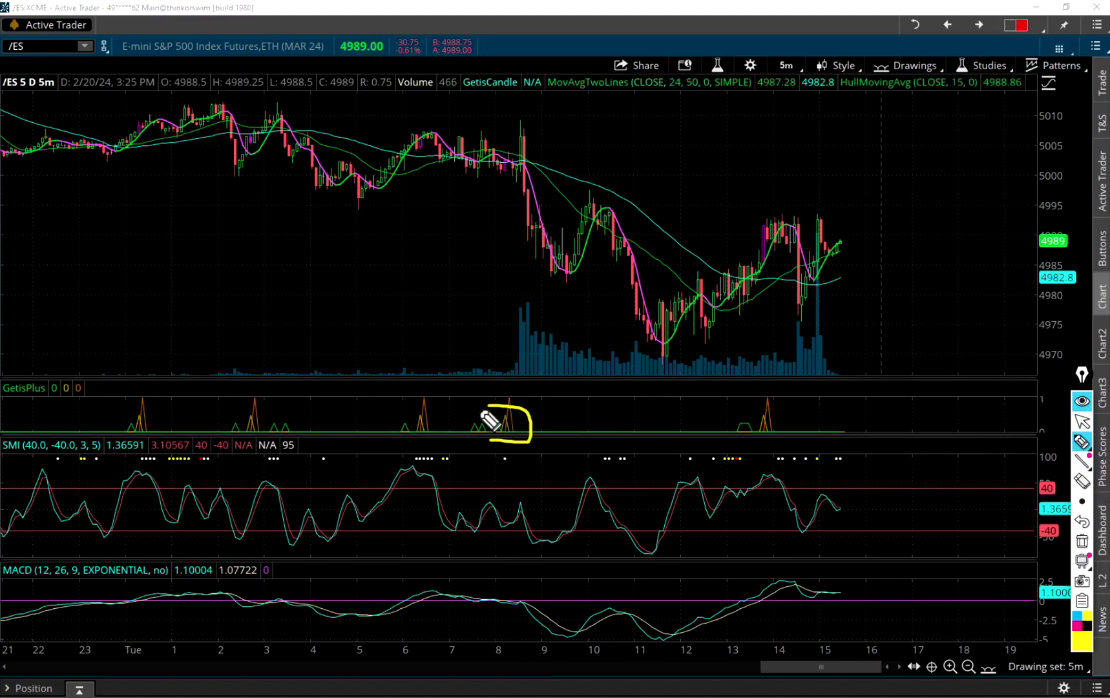
mouse_move(521, 138)
left_mouse_down()
mouse_move(521, 194)
mouse_move(560, 270)
left_mouse_up()
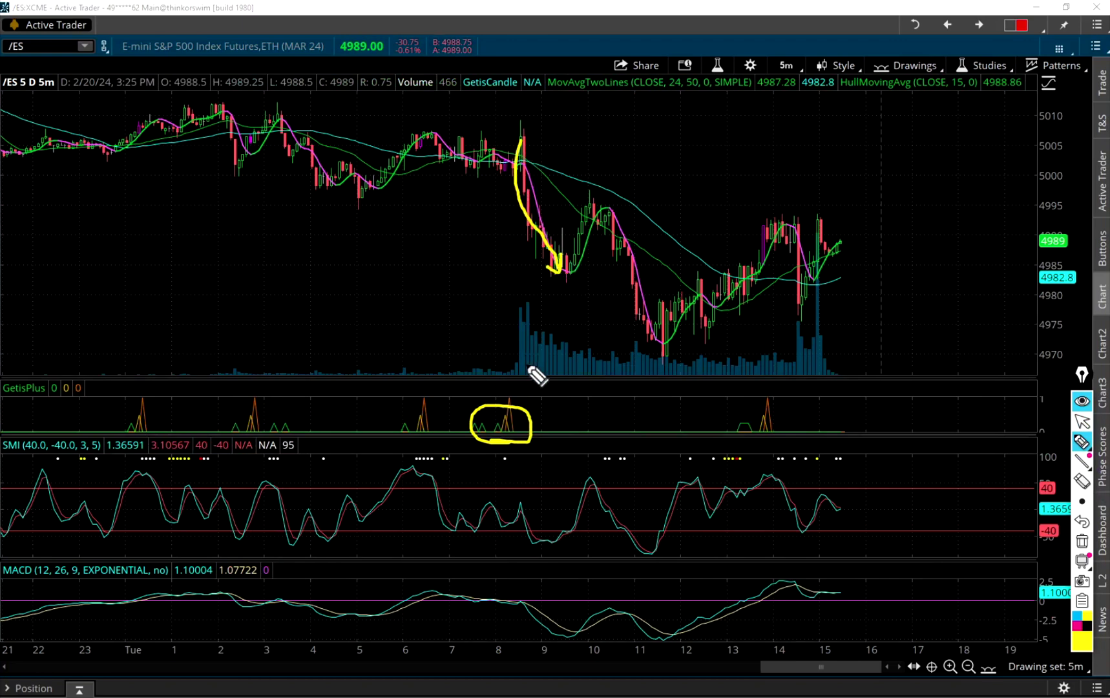
left_click_drag(517, 161, 518, 170)
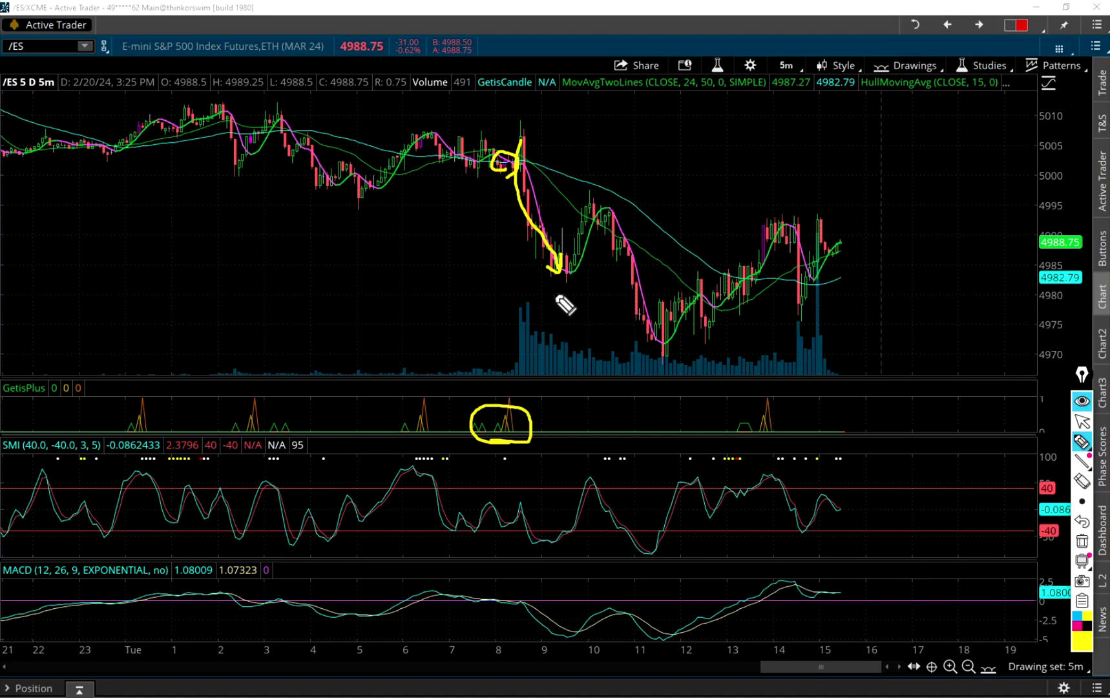
mouse_move(556, 270)
left_mouse_down()
mouse_move(604, 220)
mouse_move(664, 336)
mouse_move(663, 303)
left_mouse_up()
left_click_drag(642, 313, 666, 335)
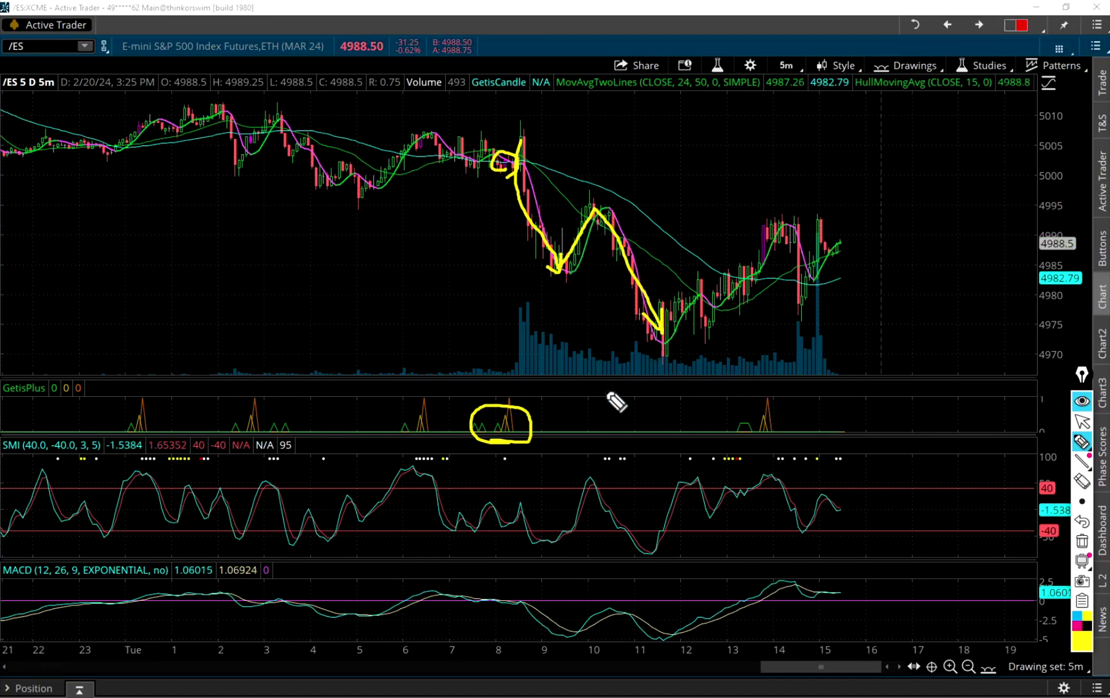
- Circle the bar-14 dip and GetisPlus peak, arrow into the dip, circle the bar-6 peak, and shift to later sessions
mouse_move(806, 322)
left_mouse_down()
mouse_move(828, 265)
mouse_move(808, 320)
left_mouse_up()
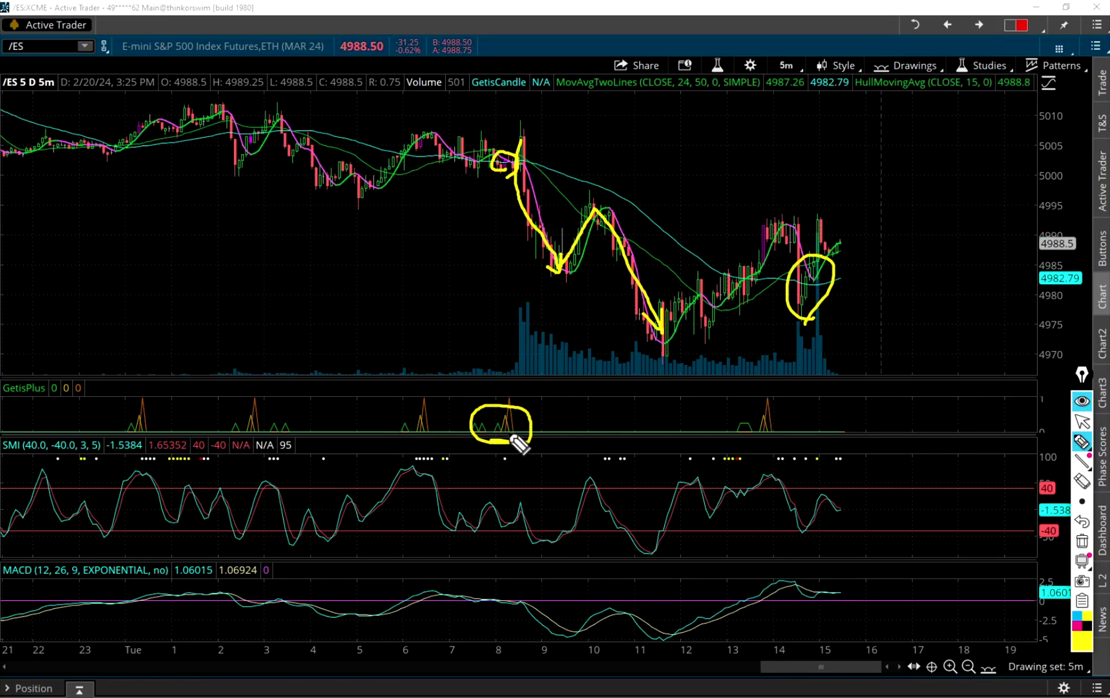
left_click_drag(776, 411, 769, 437)
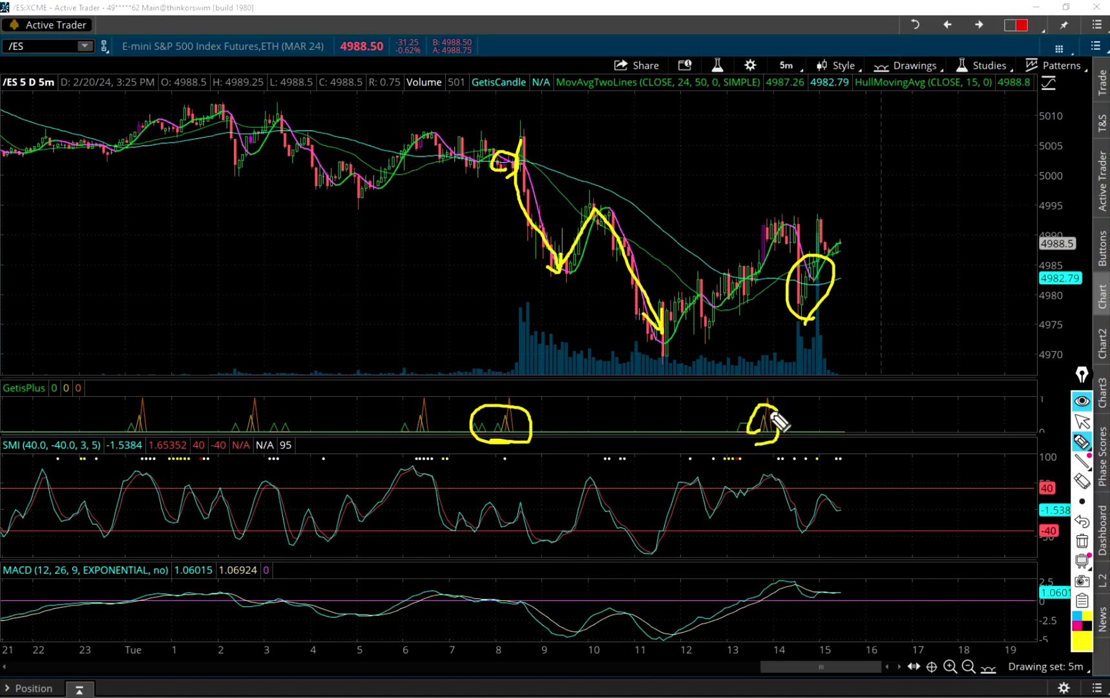
mouse_move(764, 233)
left_mouse_down()
mouse_move(793, 226)
mouse_move(827, 313)
mouse_move(818, 297)
left_mouse_up()
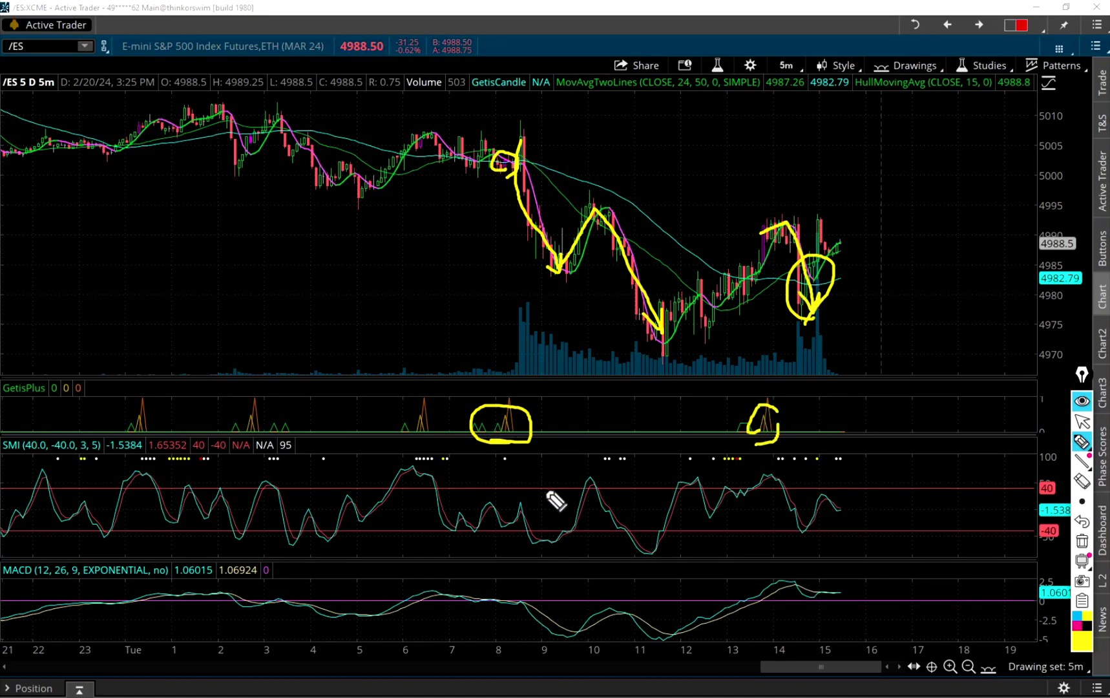
left_click_drag(427, 456, 419, 446)
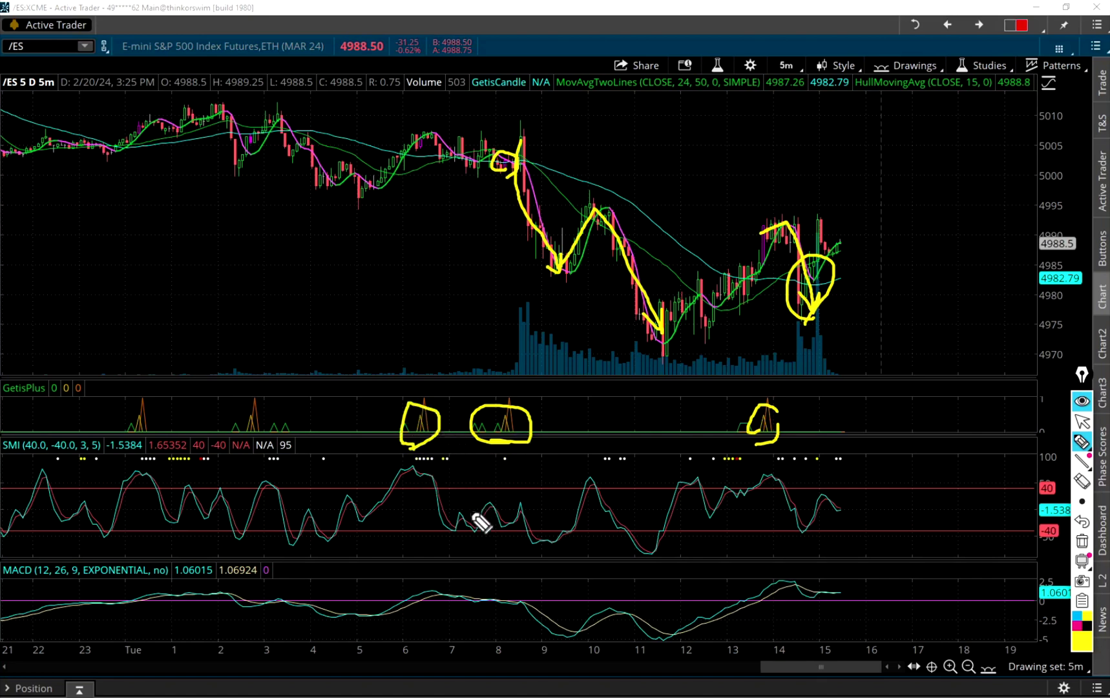
key("Escape")
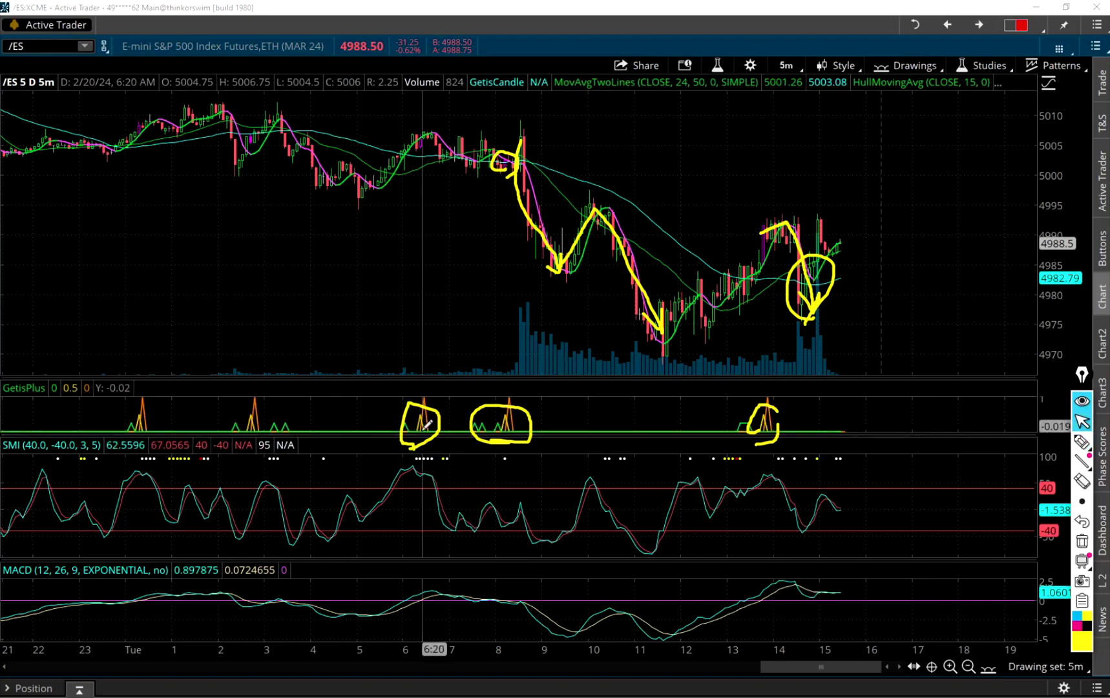
left_click_drag(459, 647, 343, 646)
- Circle the GetisPlus spikes near bars 6 and 8, trace the SMI downturn, and mark the bar-6 price peak and drop
key("Delete")
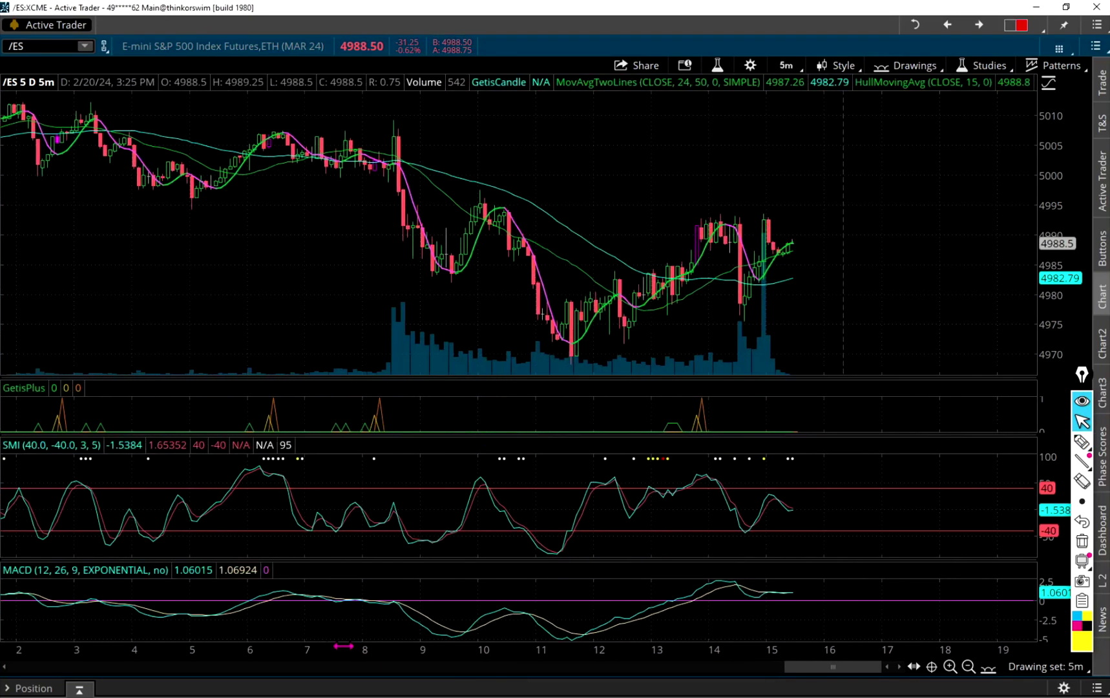
left_click(1081, 444)
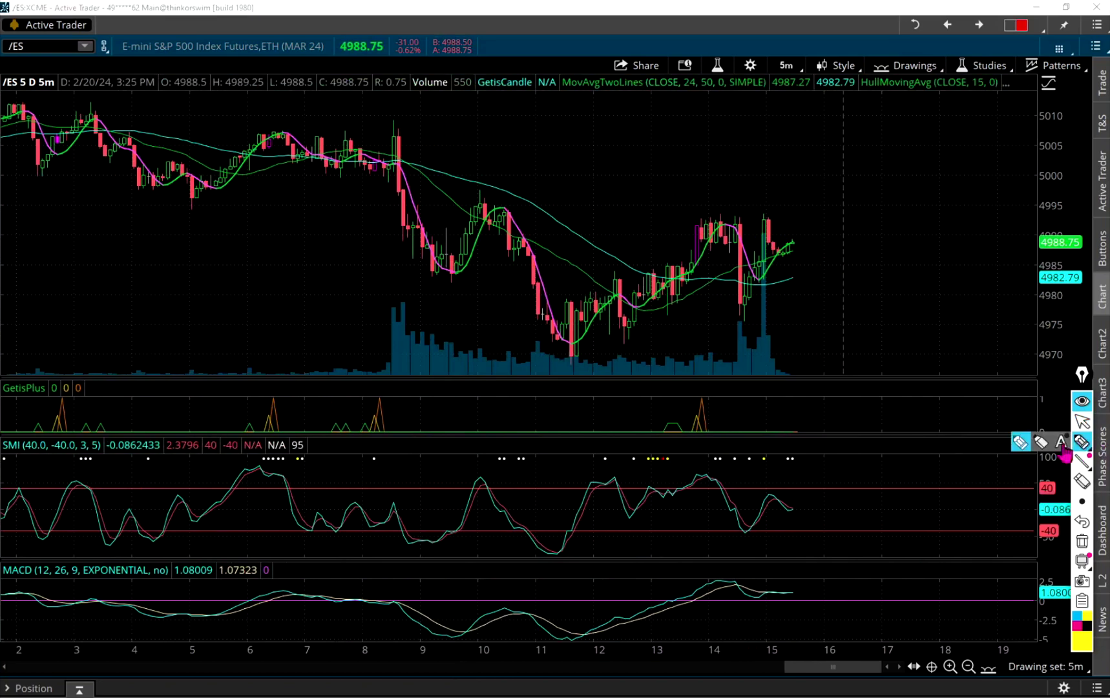
left_click_drag(258, 447, 252, 409)
mouse_move(254, 468)
left_mouse_down()
mouse_move(286, 484)
mouse_move(275, 489)
left_mouse_up()
mouse_move(288, 132)
left_mouse_down()
mouse_move(300, 152)
mouse_move(398, 181)
mouse_move(437, 262)
left_mouse_up()
mouse_move(374, 399)
left_mouse_down()
mouse_move(384, 442)
mouse_move(407, 423)
left_mouse_up()
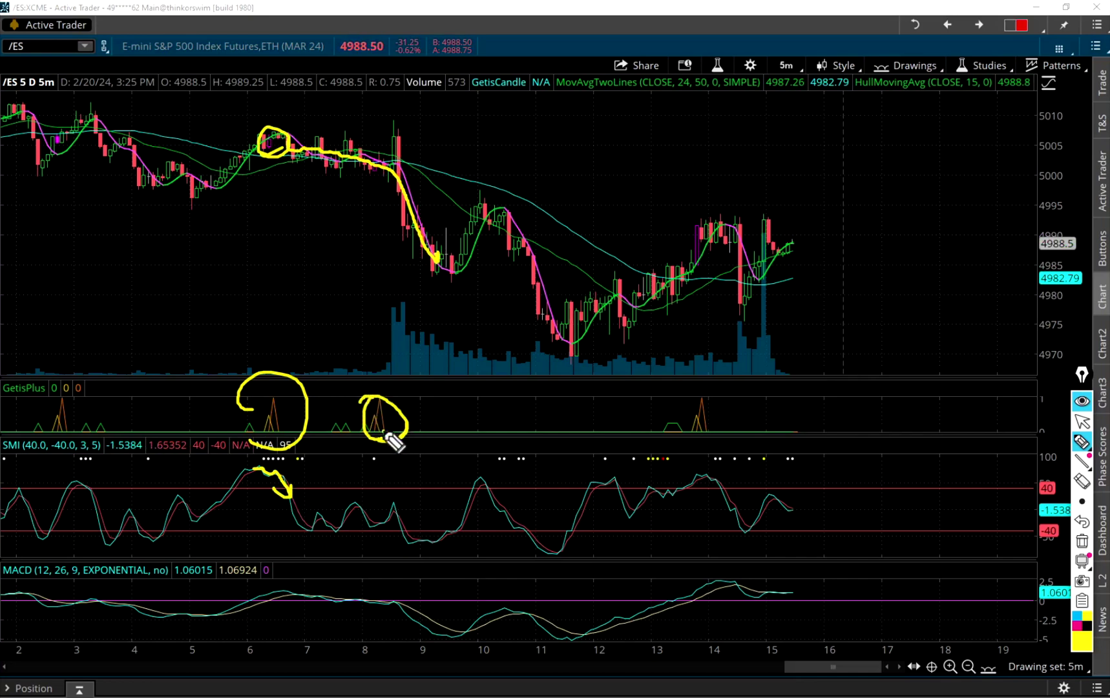
- Highlight the price path along the candle lows and add an arrowed vertical marker at the sharp drop
left_click_drag(268, 144, 299, 151)
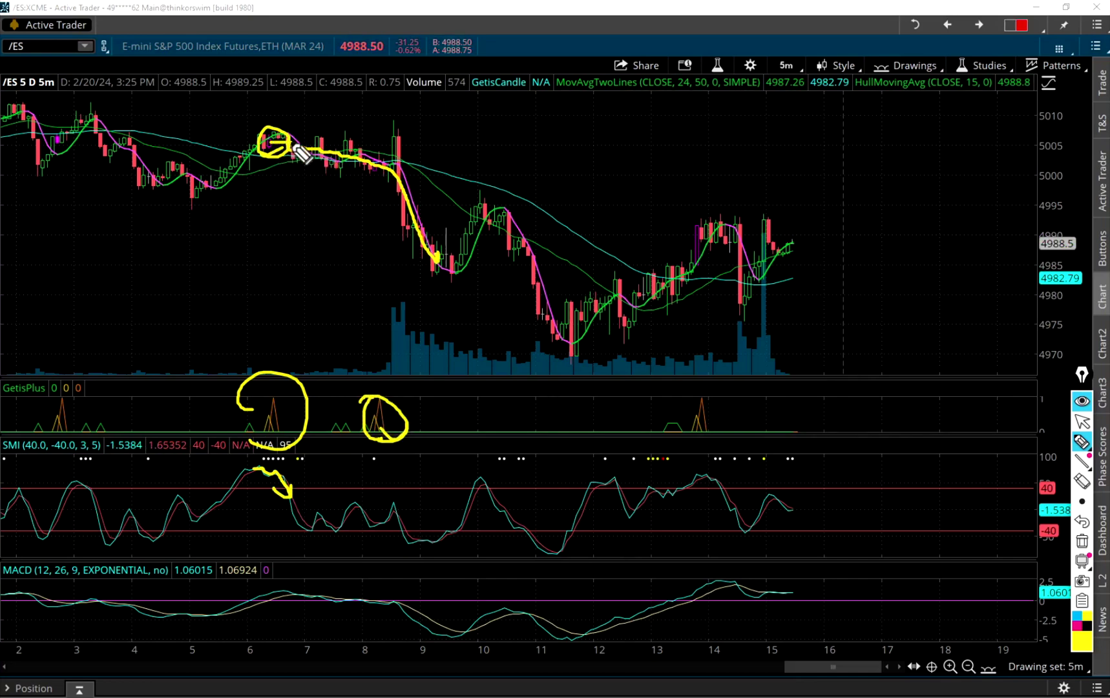
left_click_drag(440, 266, 460, 266)
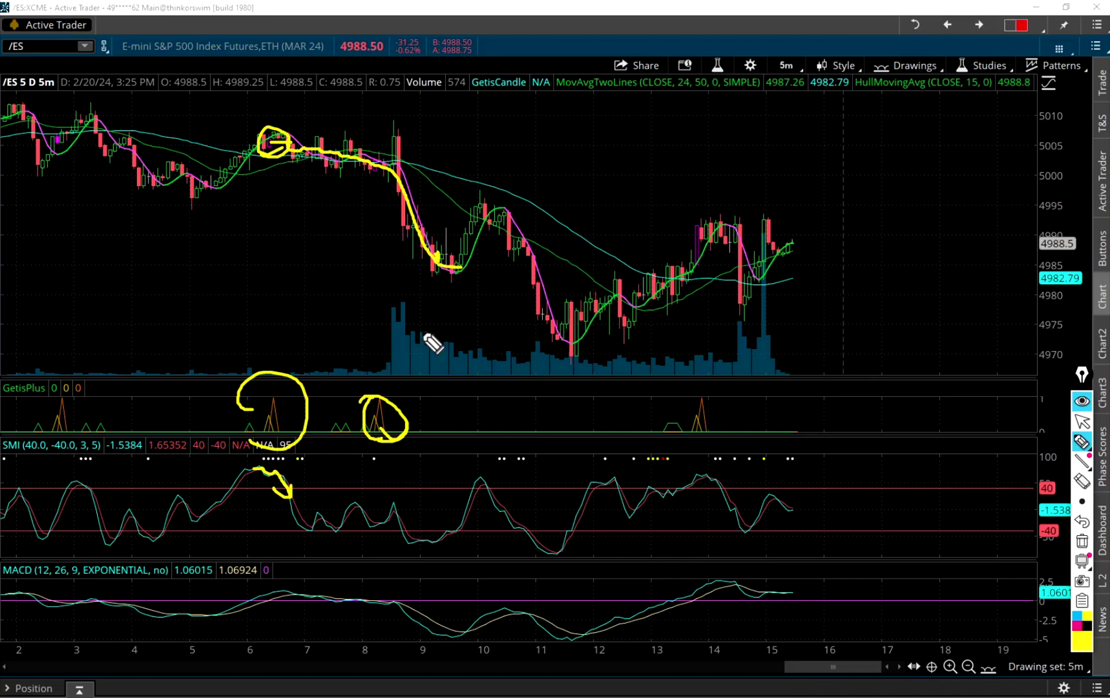
left_click_drag(426, 139, 439, 287)
mouse_move(428, 153)
left_mouse_down()
mouse_move(417, 155)
mouse_move(432, 155)
left_mouse_up()
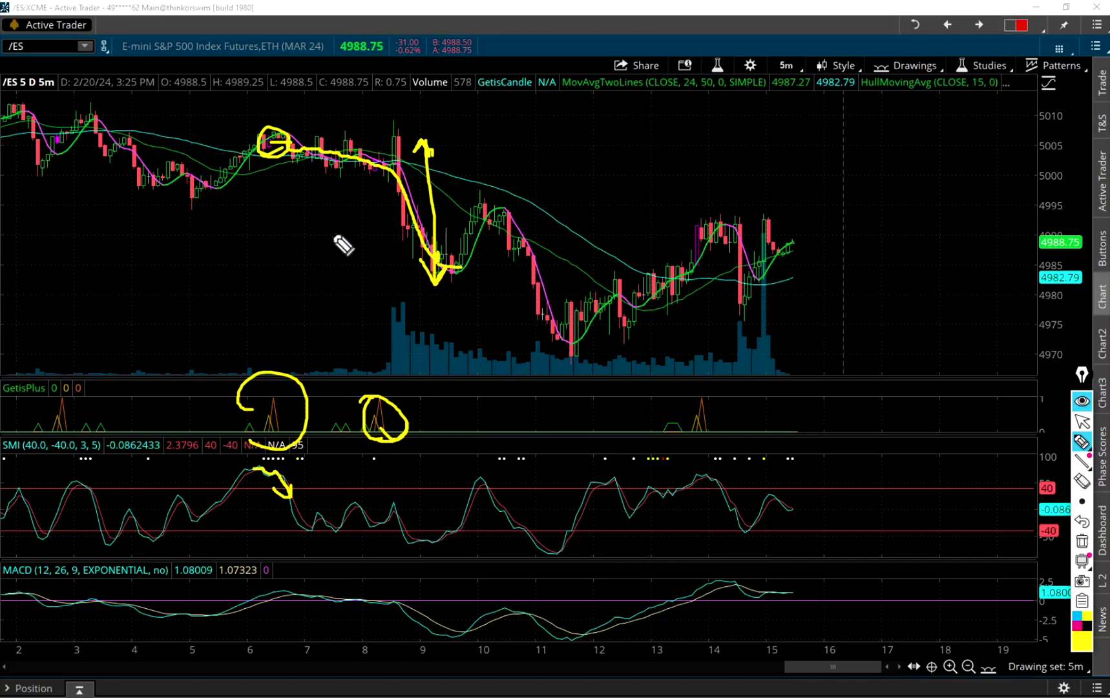
- Circle the GetisPlus label and early spike, box the matching candle, then erase all annotations
mouse_move(39, 428)
left_mouse_down()
mouse_move(6, 413)
mouse_move(50, 428)
left_mouse_up()
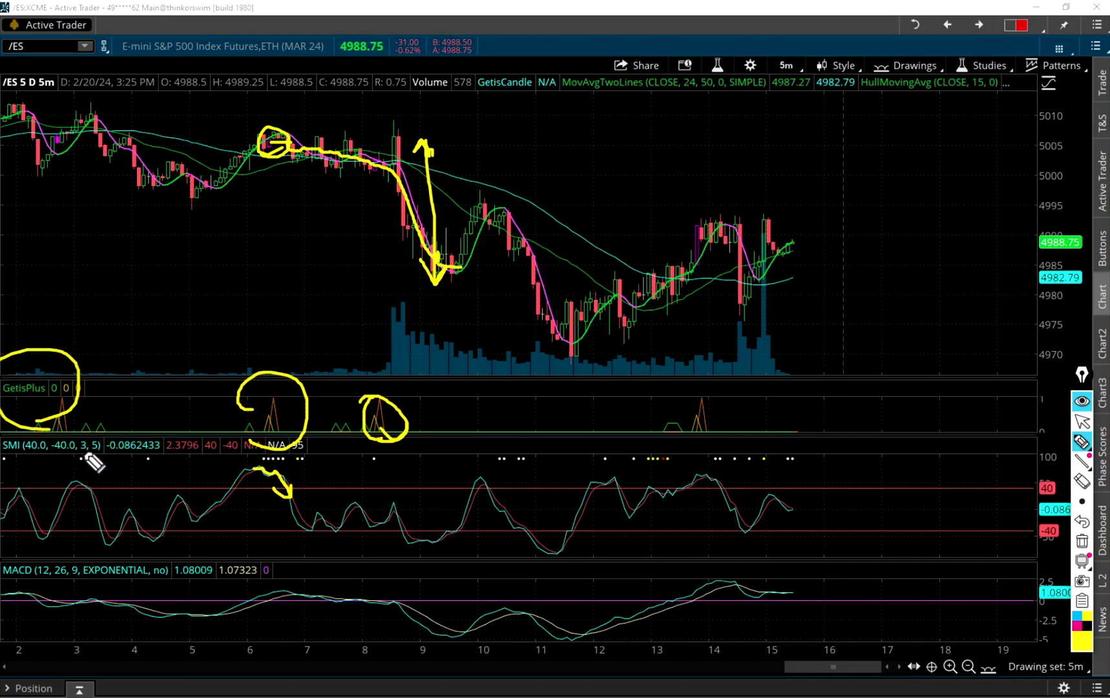
left_click_drag(80, 408, 48, 427)
mouse_move(57, 147)
left_mouse_down()
mouse_move(98, 122)
mouse_move(129, 152)
mouse_move(202, 189)
left_mouse_up()
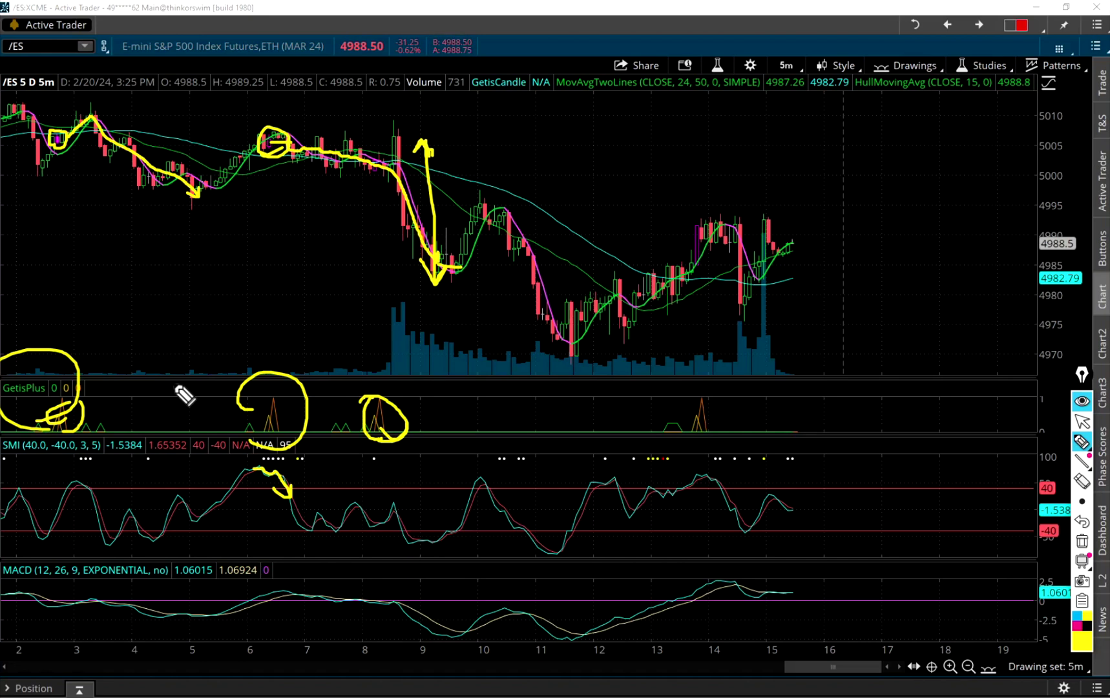
key("e")
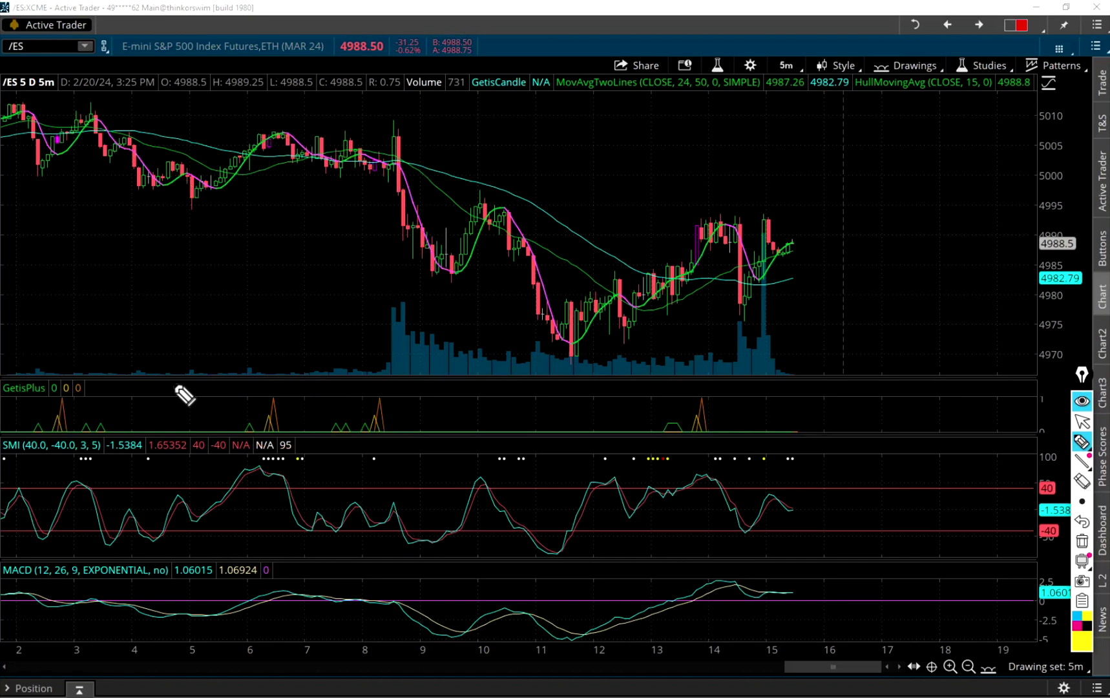
key("Escape")
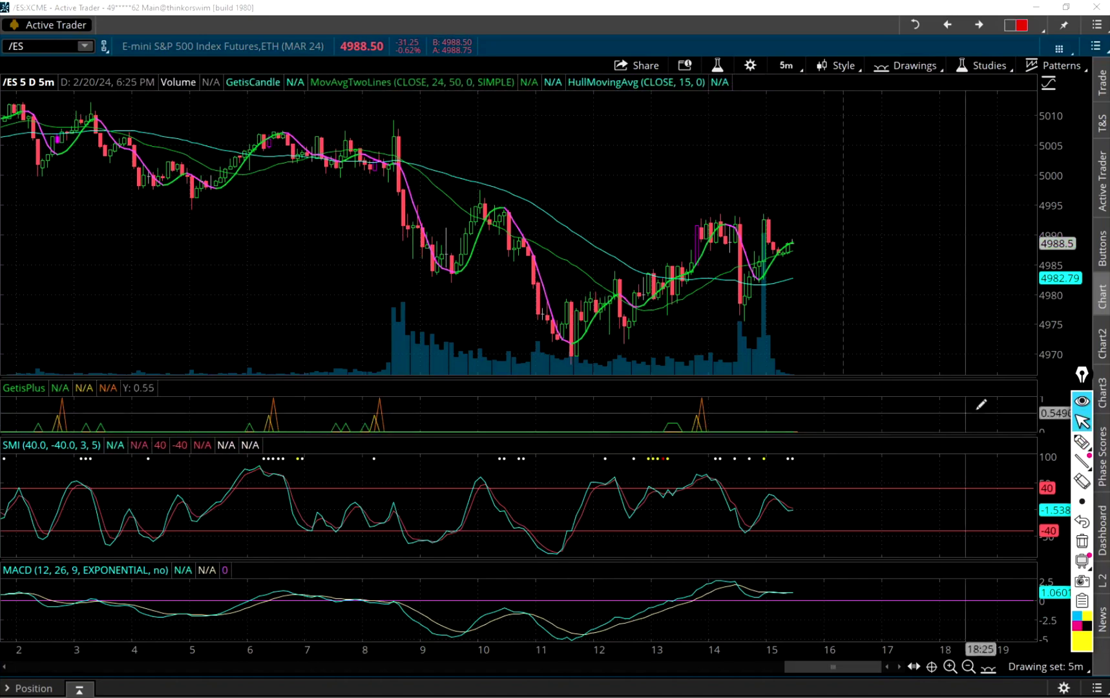
left_click(1083, 442)
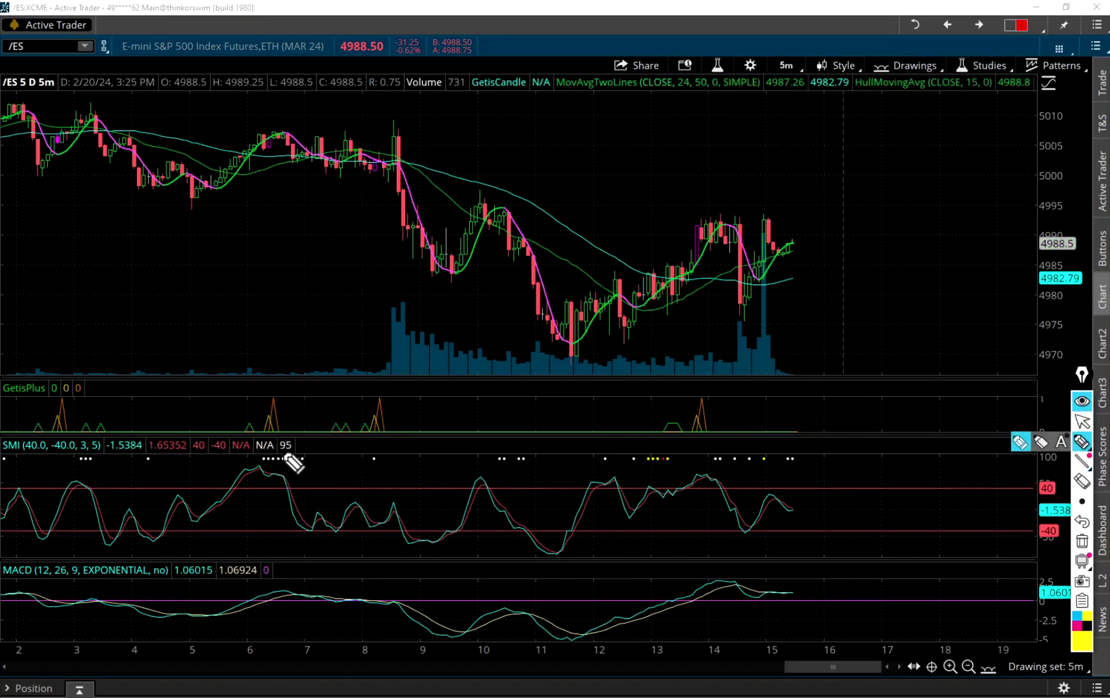
mouse_move(272, 442)
left_mouse_down()
mouse_move(265, 411)
mouse_move(273, 440)
left_mouse_up()
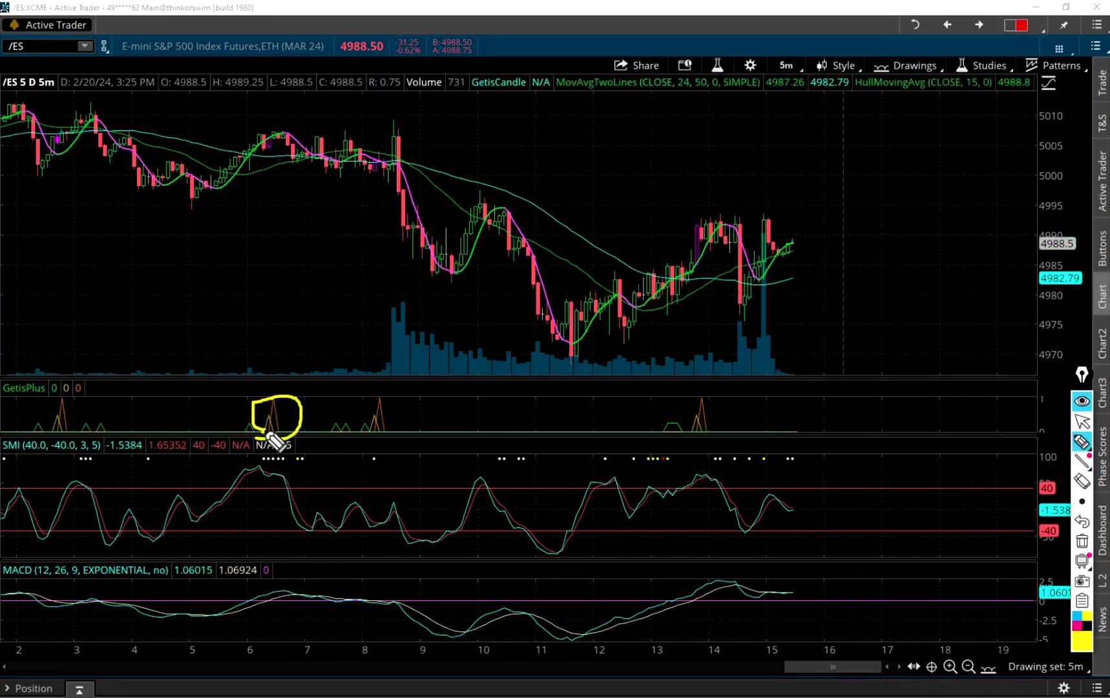
left_click_drag(365, 449, 362, 430)
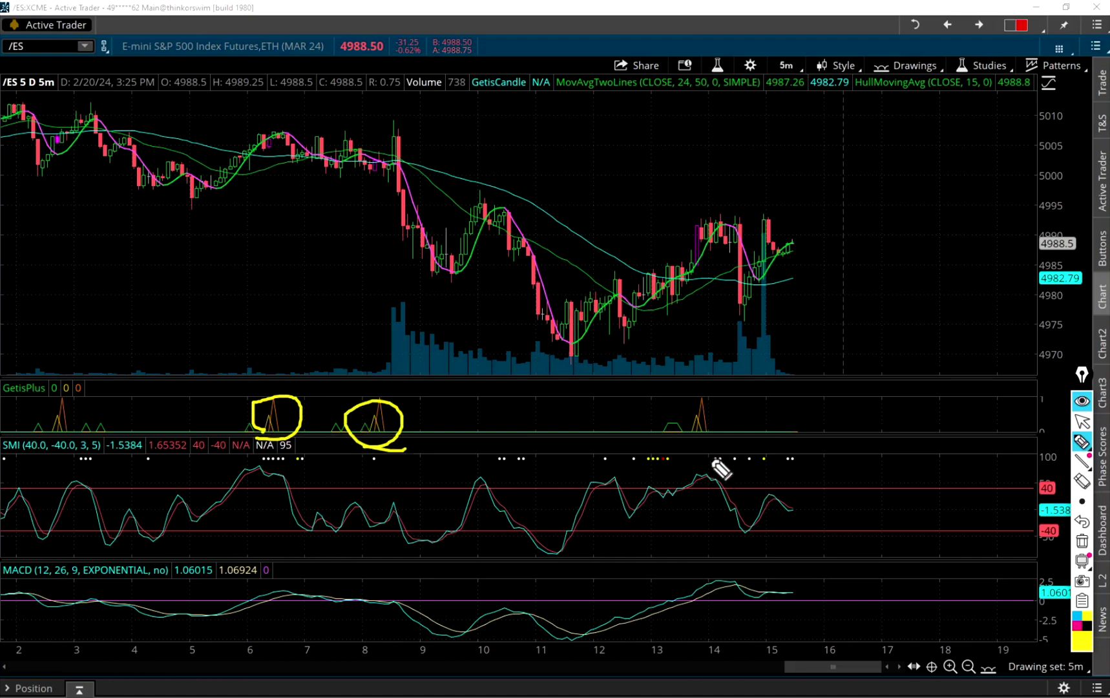
left_click_drag(688, 404, 716, 428)
left_click_drag(729, 234, 742, 310)
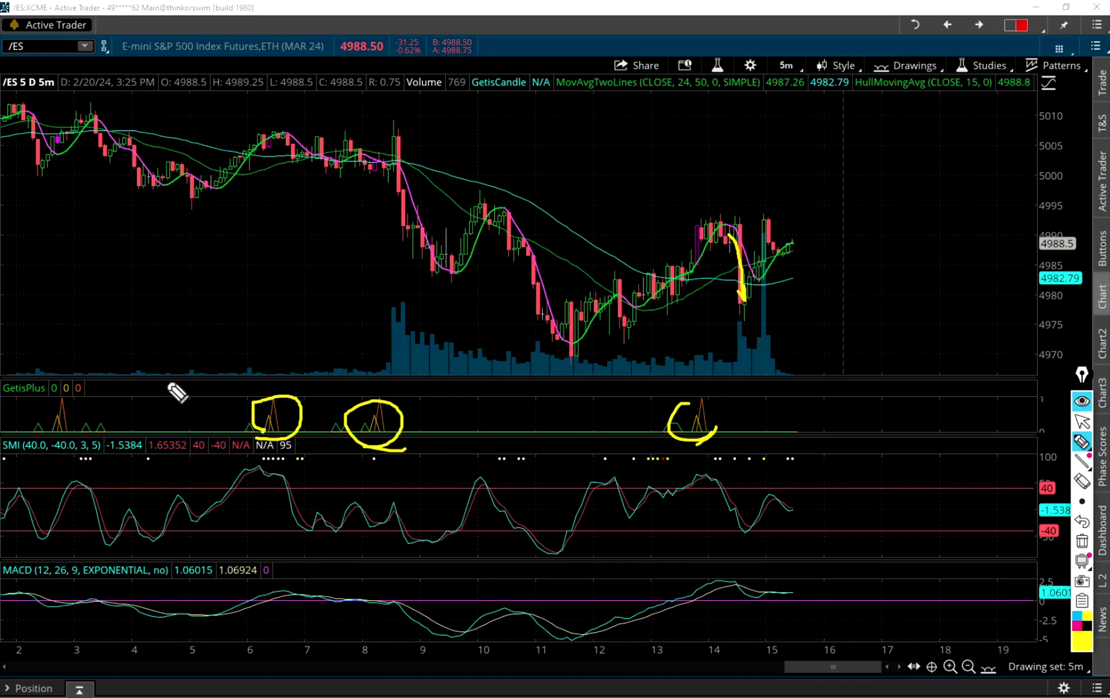
left_click_drag(83, 406, 94, 426)
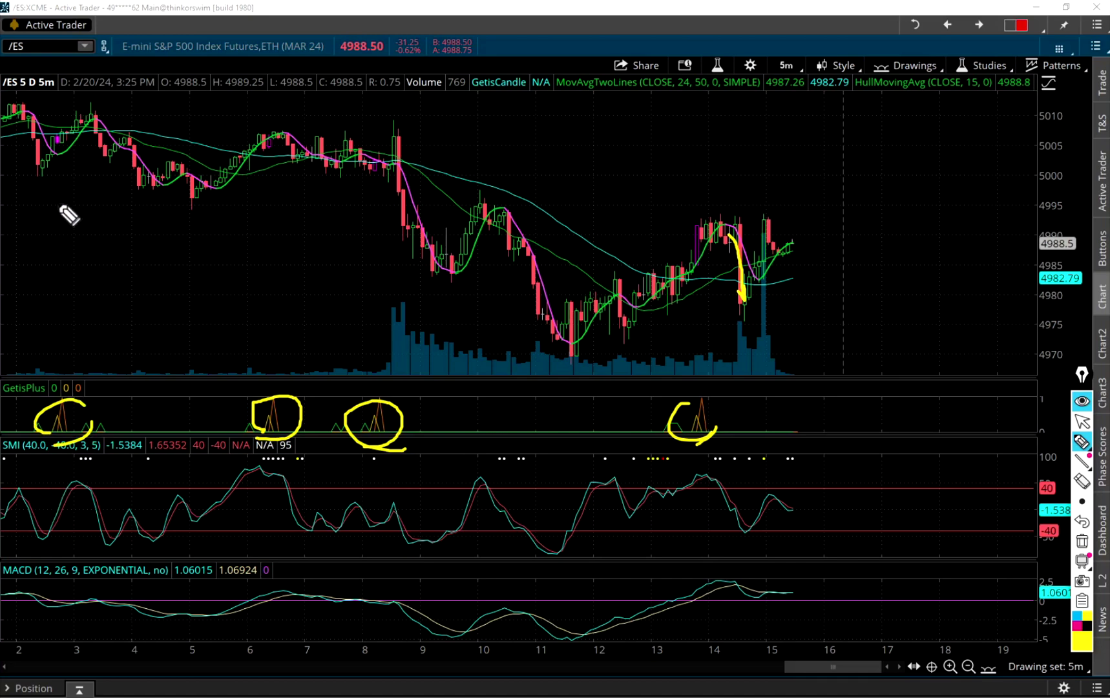
mouse_move(67, 149)
left_mouse_down()
mouse_move(87, 120)
mouse_move(190, 202)
left_mouse_up()
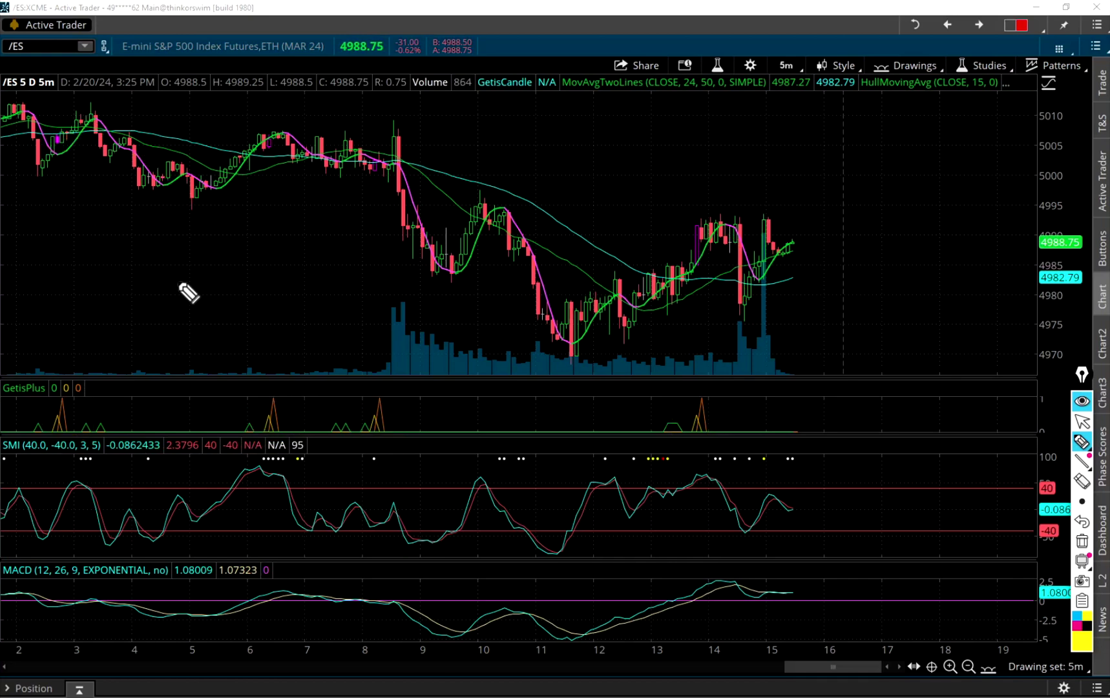
- Leave drawing mode and bring up the Flexible Grid of /NKD 5m, 15m and 1h charts
key("Escape")
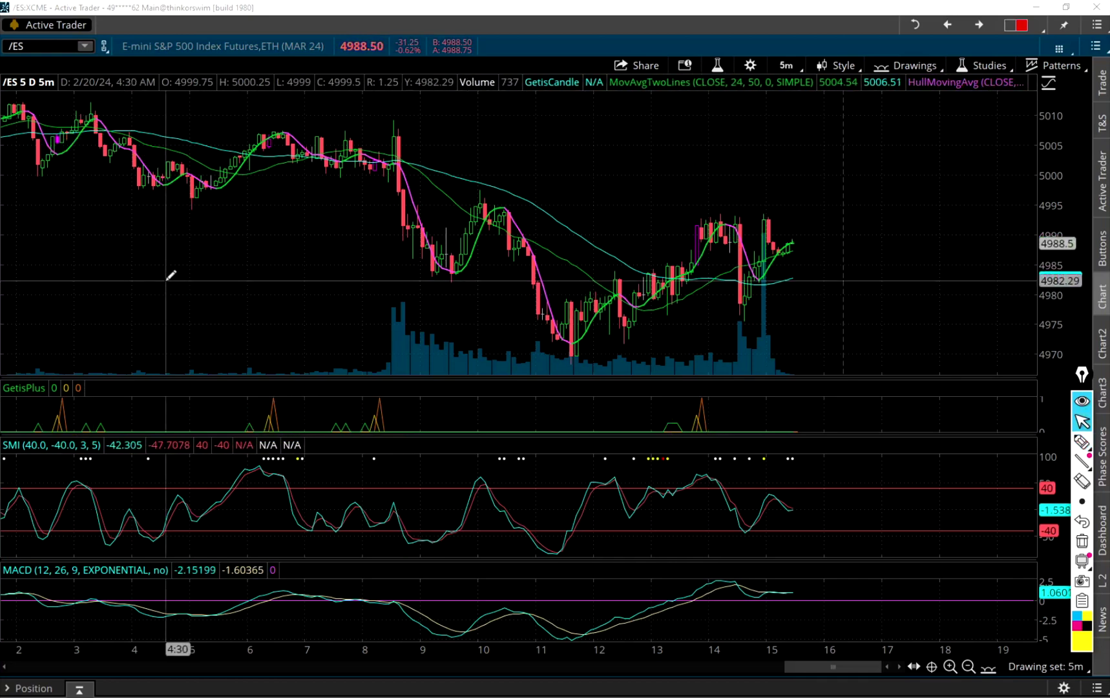
key("alt+Tab")
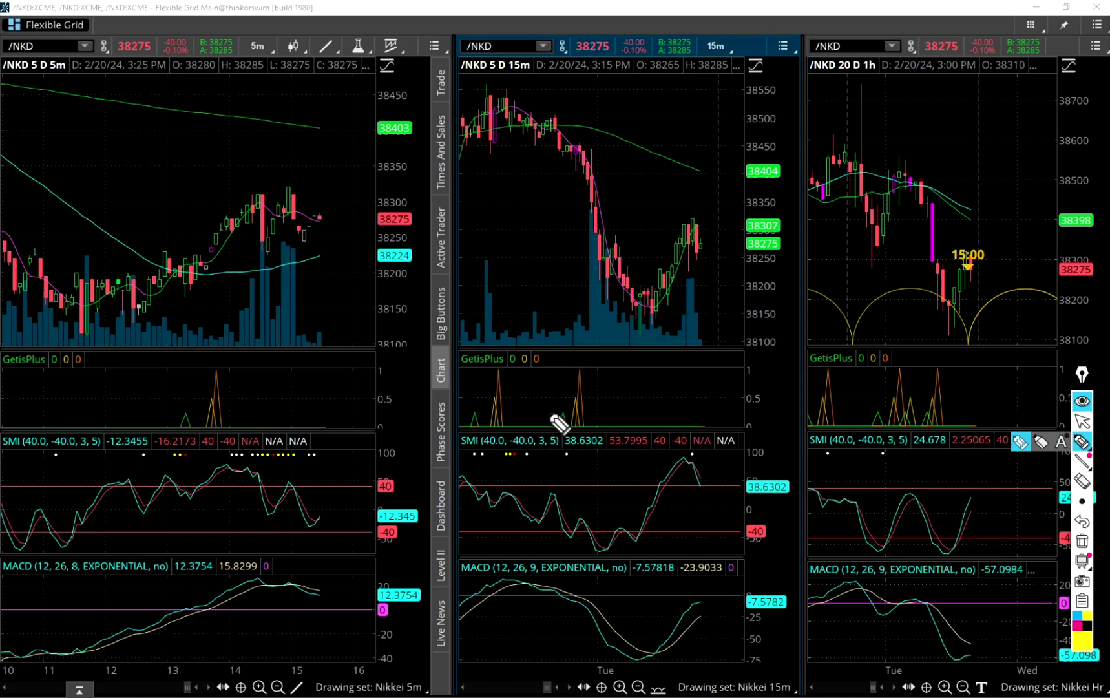
- Loop the 15m /NKD chart's top cluster and decline bottom, joined by a downward arrow curve
left_click_drag(489, 142, 464, 125)
left_click_drag(624, 329, 651, 331)
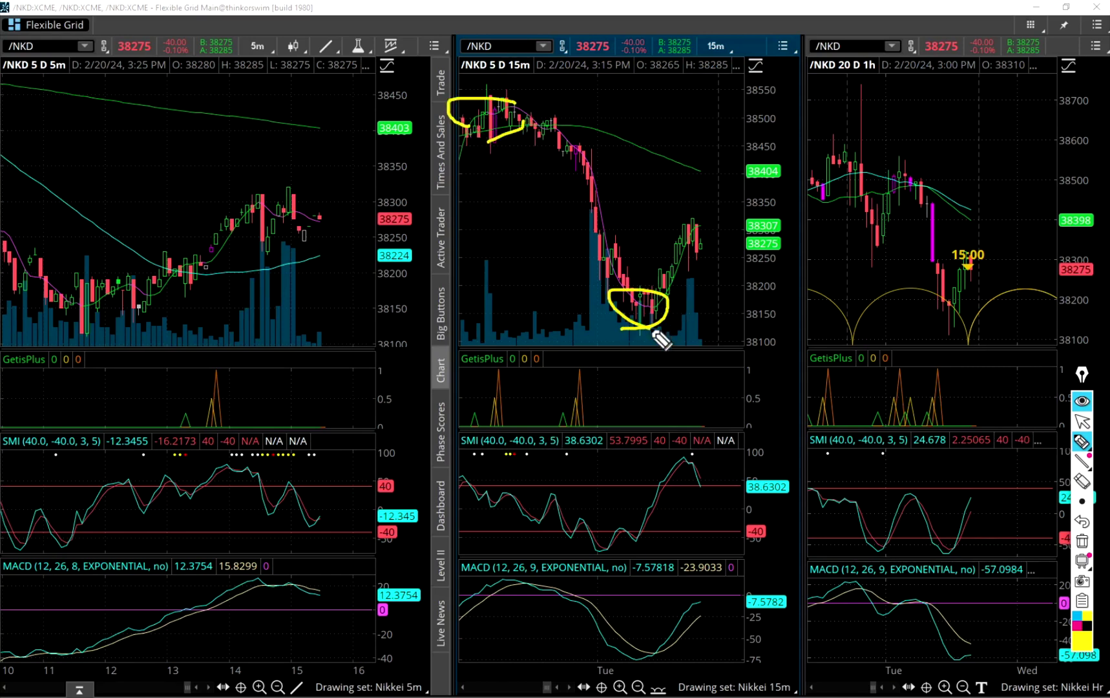
mouse_move(518, 134)
left_mouse_down()
mouse_move(498, 128)
mouse_move(593, 293)
left_mouse_up()
left_click_drag(575, 276, 597, 263)
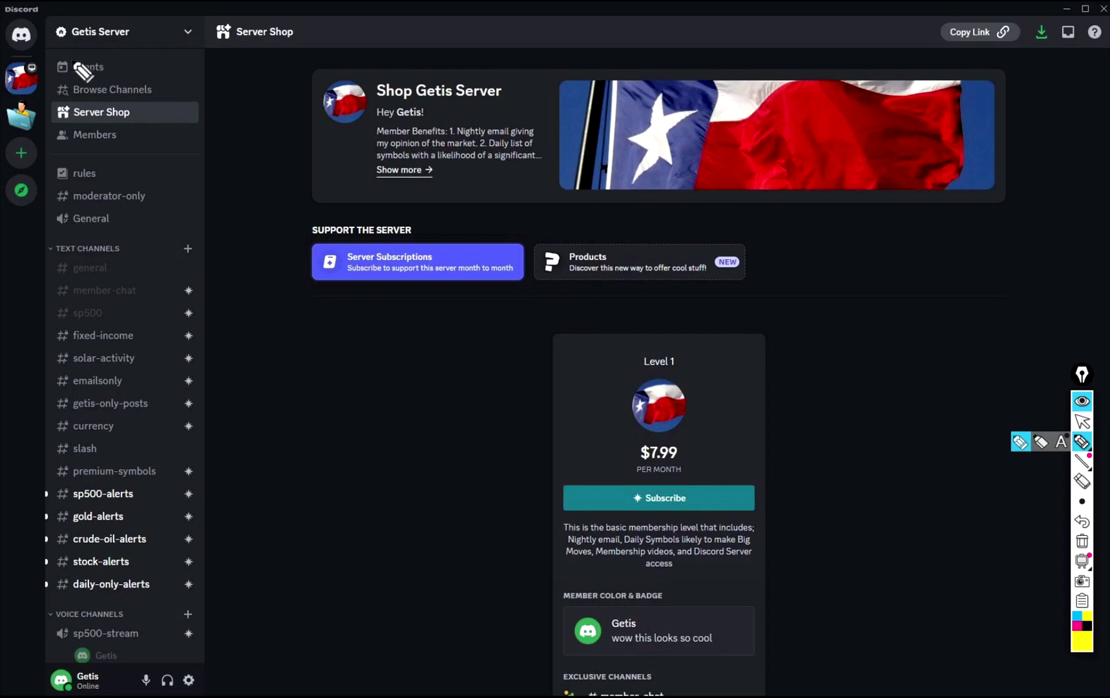
- Circle Getis Server and Server Shop in yellow, then arrow and circle the $7.99 Level 1 card
mouse_move(78, 65)
left_mouse_down()
mouse_move(114, 29)
mouse_move(65, 48)
left_mouse_up()
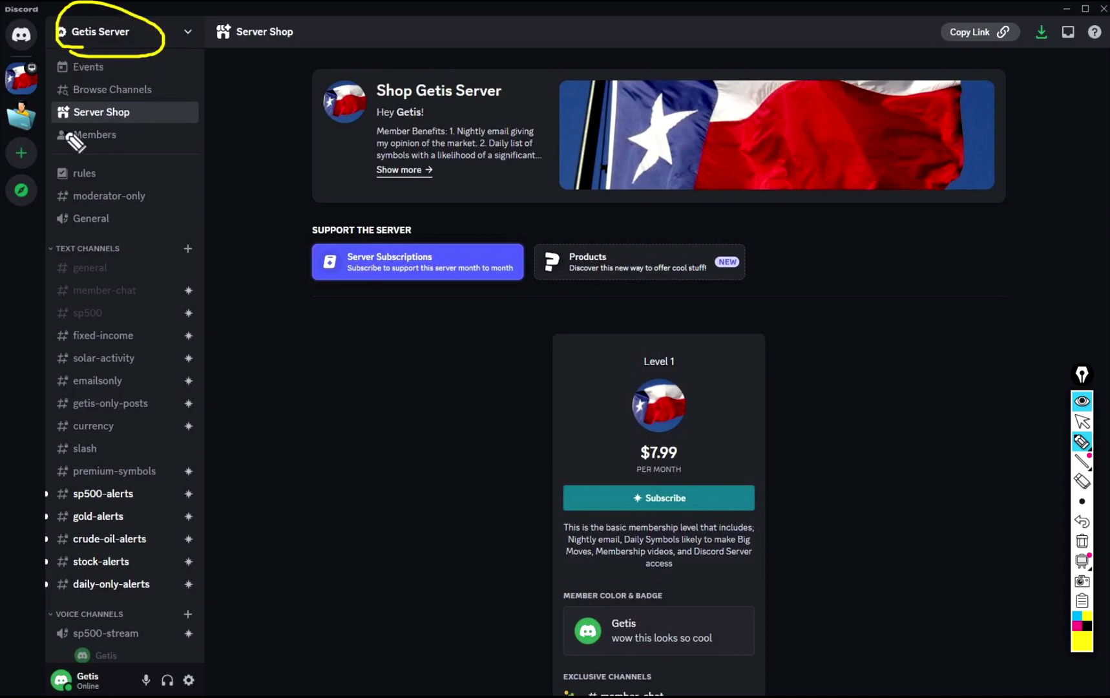
mouse_move(73, 140)
left_mouse_down()
mouse_move(163, 137)
mouse_move(76, 144)
left_mouse_up()
mouse_move(294, 333)
left_mouse_down()
mouse_move(513, 453)
mouse_move(483, 446)
left_mouse_up()
left_click_drag(591, 525, 575, 525)
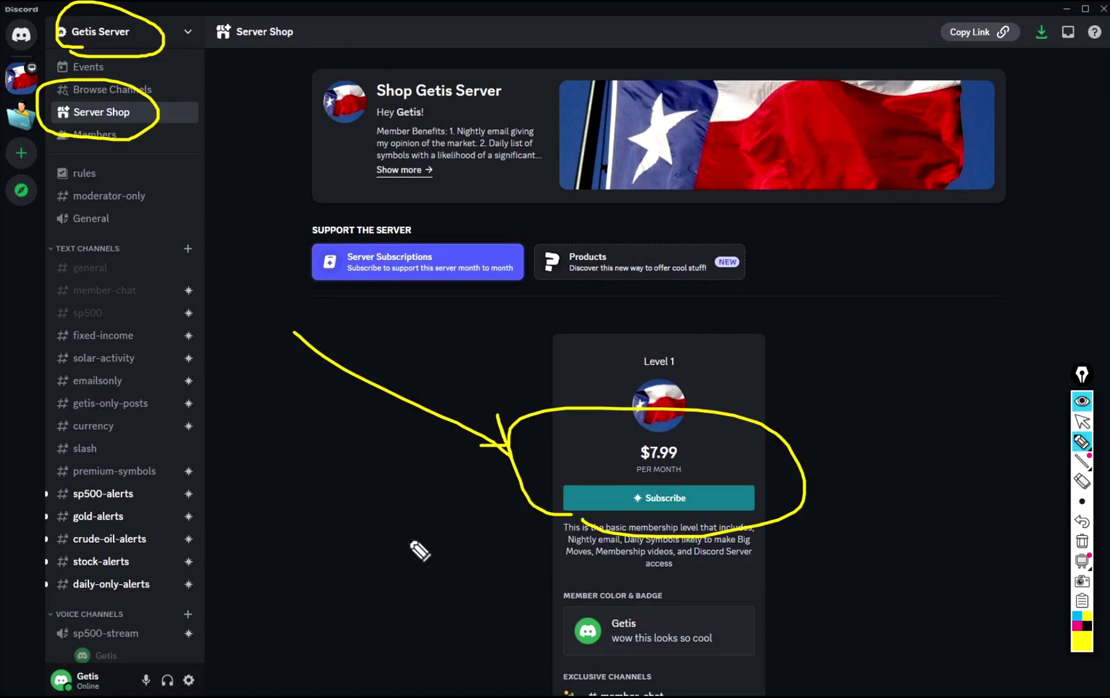
- Mark the channels in yellow: voice channels, crossed-out sp500-stream, emailsonly, sp500-alerts, the channel list and rules
mouse_move(84, 679)
left_mouse_down()
mouse_move(173, 627)
mouse_move(69, 685)
left_mouse_up()
mouse_move(88, 621)
left_mouse_down()
mouse_move(104, 642)
mouse_move(93, 643)
left_mouse_up()
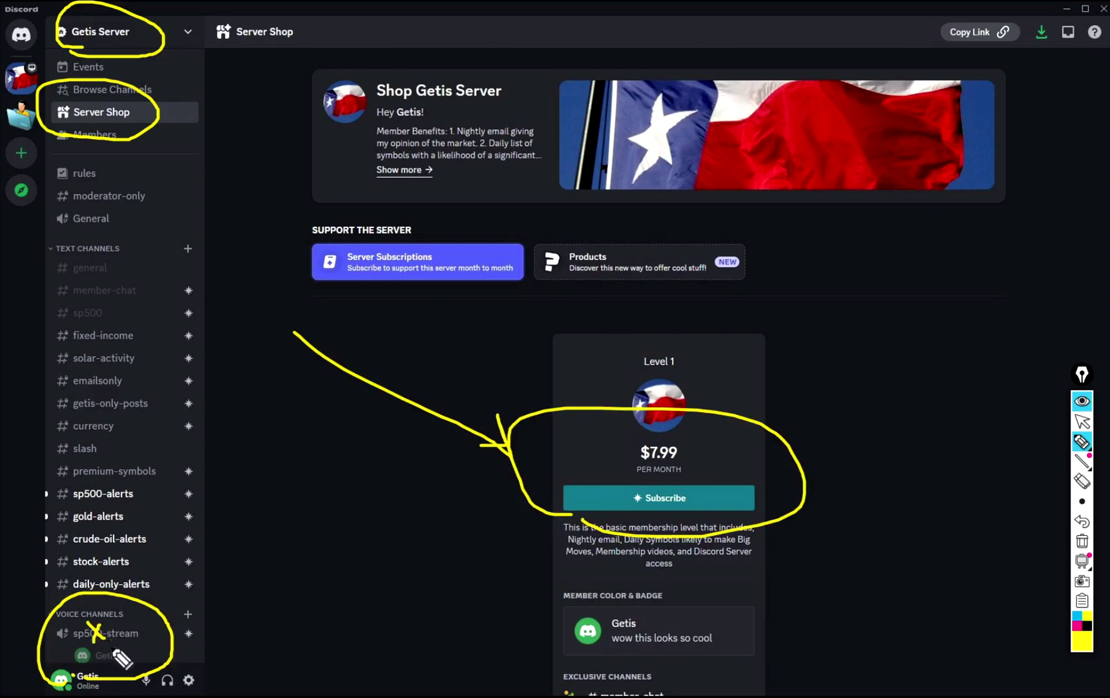
mouse_move(72, 395)
left_mouse_down()
mouse_move(91, 404)
mouse_move(116, 367)
mouse_move(77, 408)
left_mouse_up()
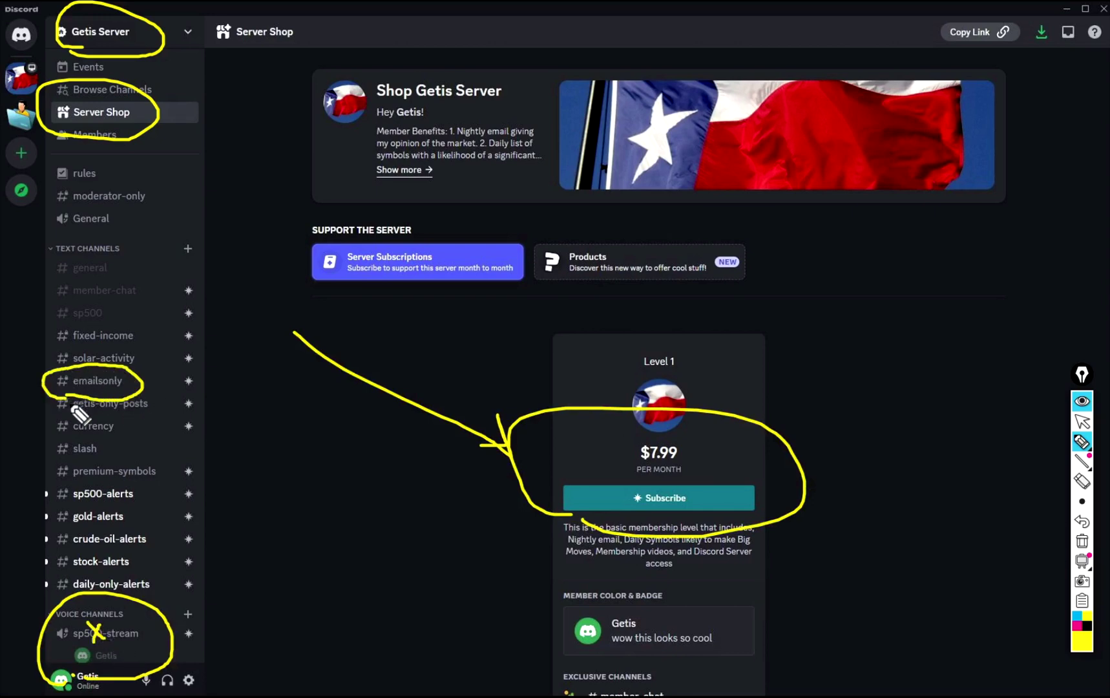
mouse_move(20, 374)
left_mouse_down()
mouse_move(42, 374)
mouse_move(32, 382)
left_mouse_up()
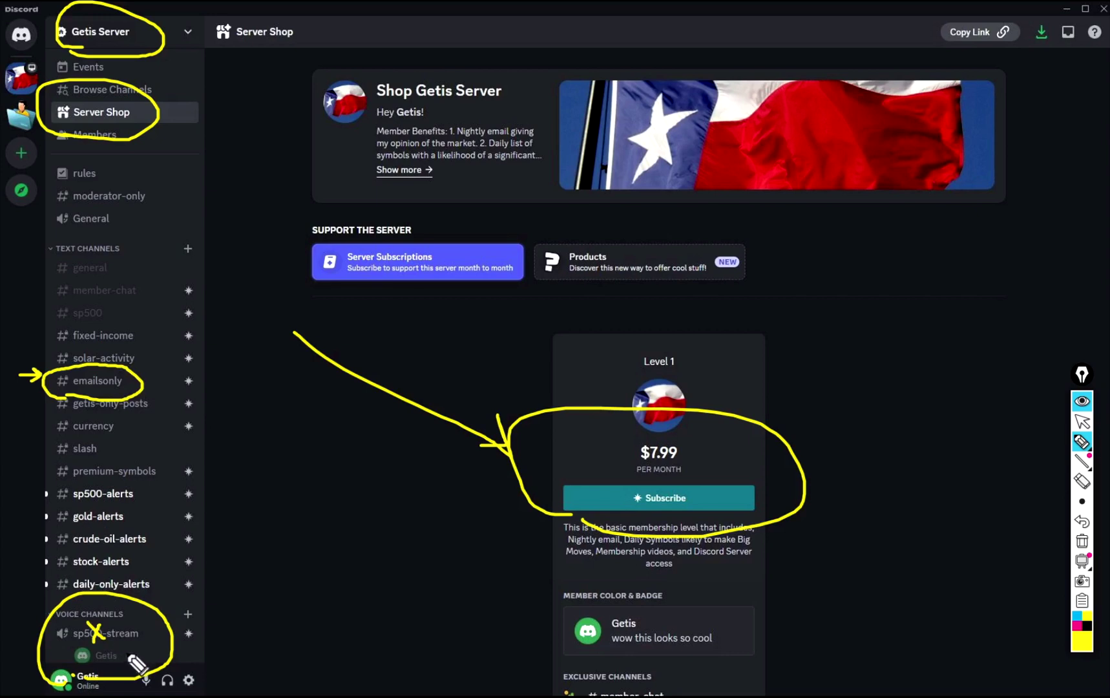
mouse_move(130, 646)
left_mouse_down()
mouse_move(252, 619)
mouse_move(207, 491)
mouse_move(156, 496)
mouse_move(188, 503)
mouse_move(65, 515)
mouse_move(110, 508)
mouse_move(97, 508)
left_mouse_up()
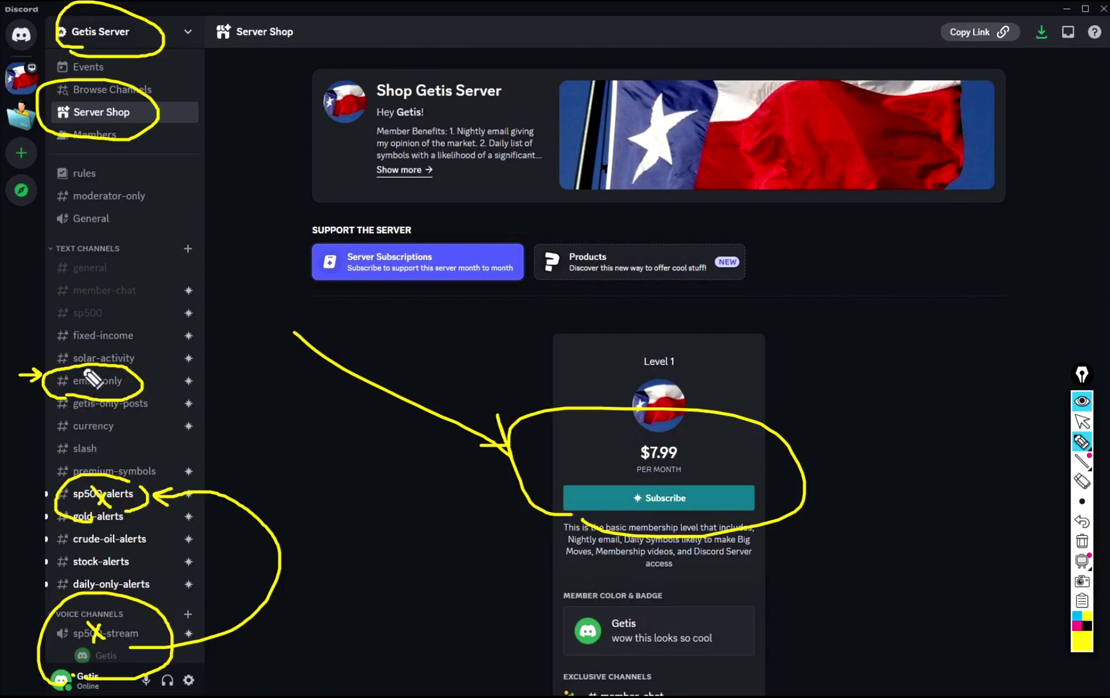
mouse_move(42, 282)
left_mouse_down()
mouse_move(158, 294)
mouse_move(223, 672)
mouse_move(52, 659)
mouse_move(37, 324)
left_mouse_up()
left_click_drag(62, 187, 30, 183)
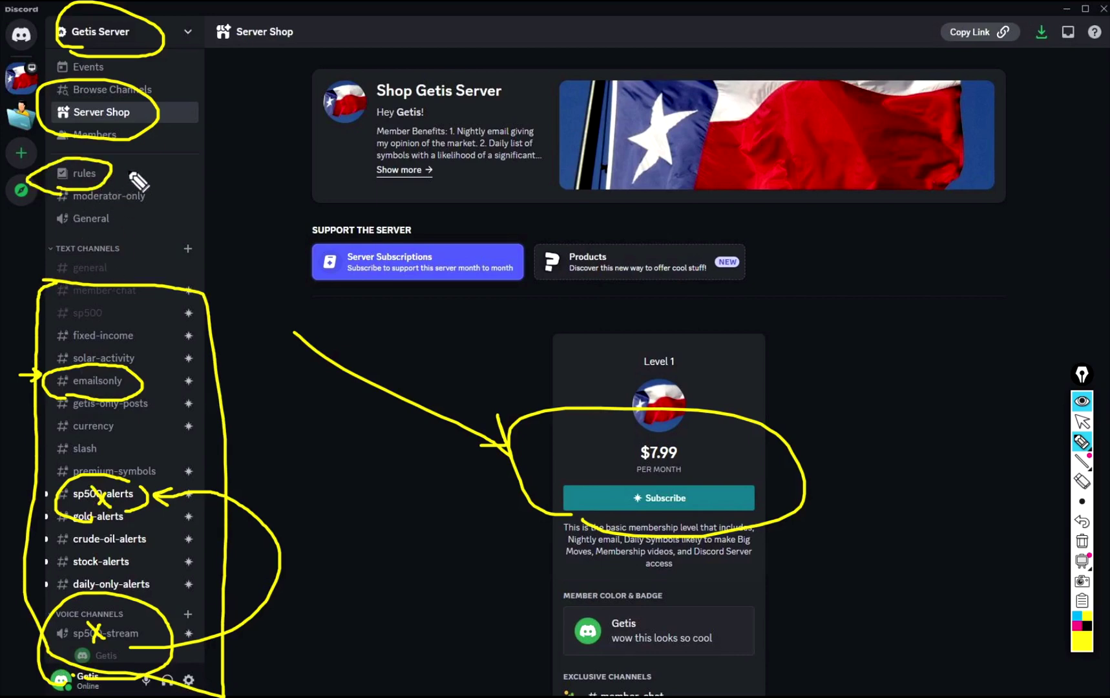